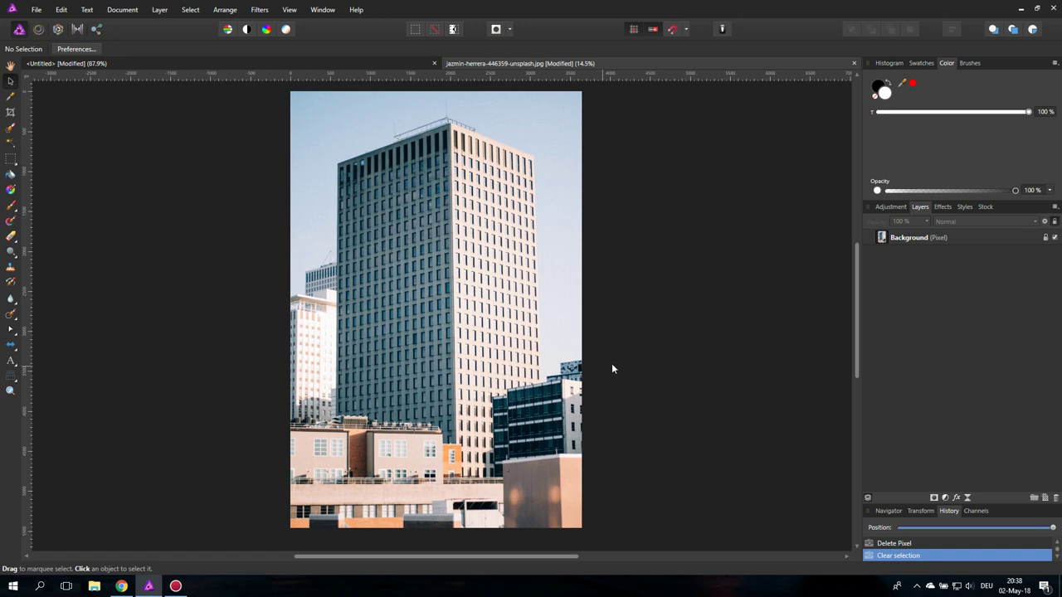
- Select the Background layer holding jazmin-herrera-446359-unsplash.jpg in the Layers panel
{"action": "left_click", "coordinate": [901, 241]}
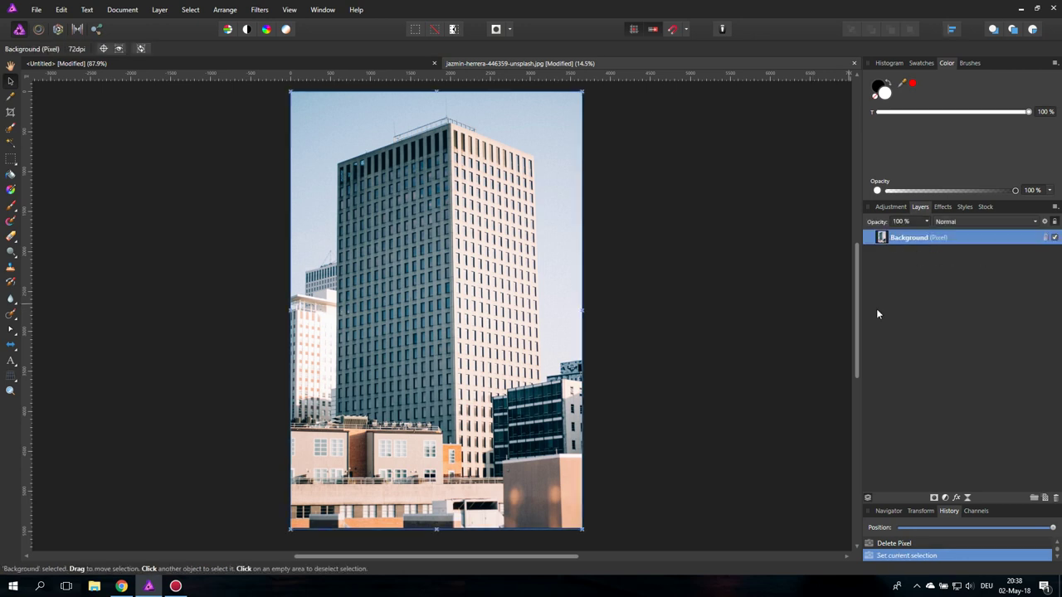
- Duplicate the Background layer from its context menu
{"action": "right_click", "coordinate": [884, 241]}
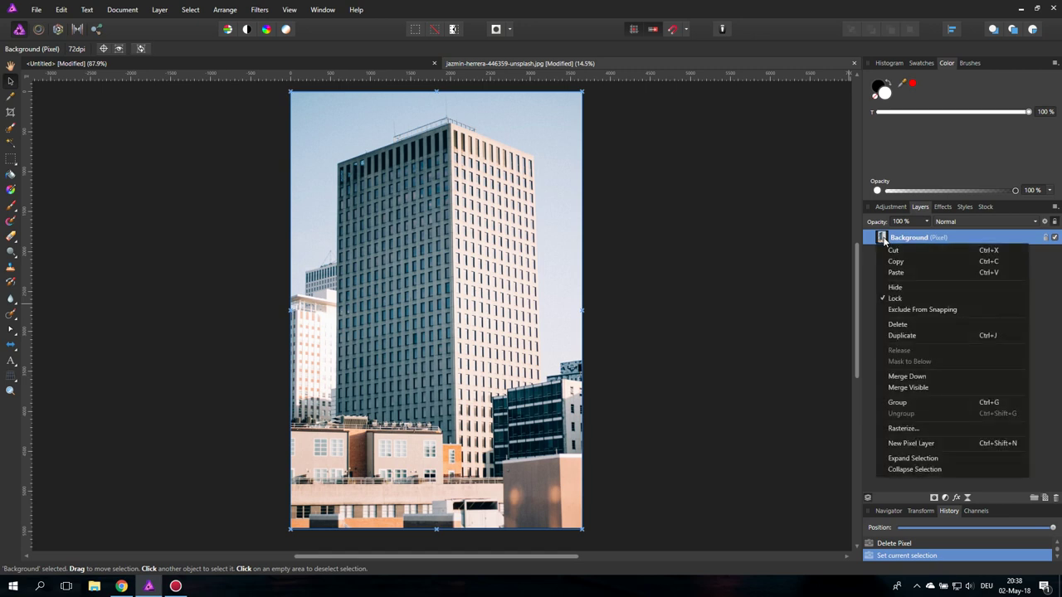
{"action": "left_click", "coordinate": [903, 335]}
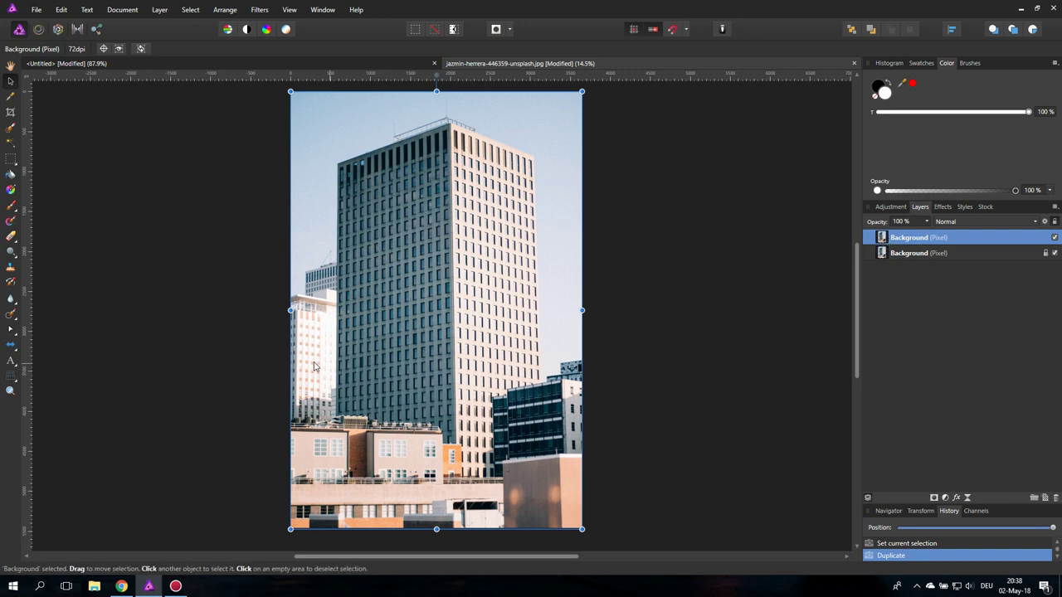
- Start the Perspective Tool with Planes set to Dual plane and Mode set to Source
{"action": "left_click", "coordinate": [12, 380]}
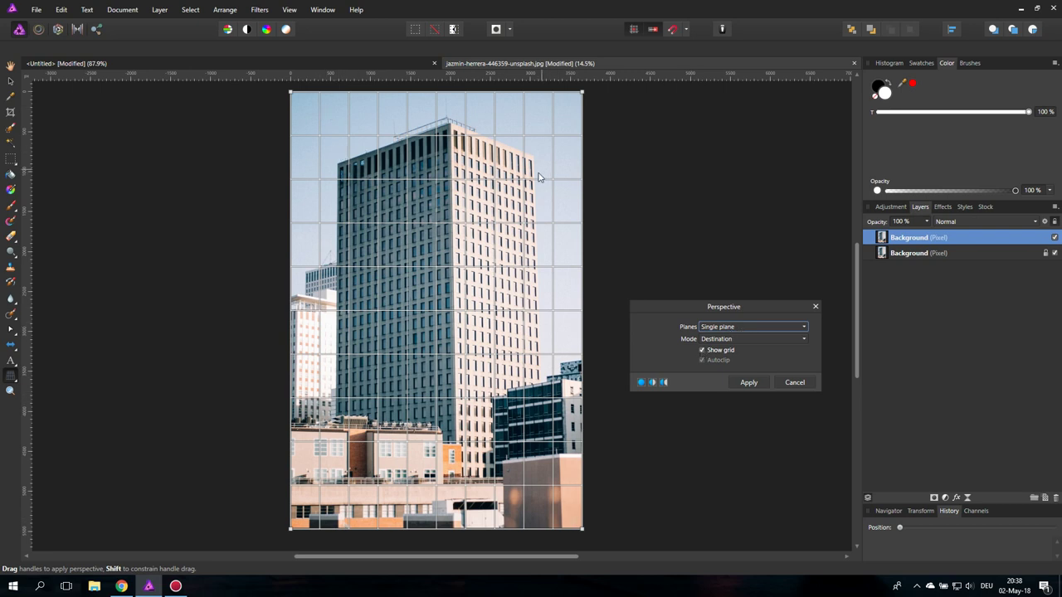
{"action": "left_click", "coordinate": [747, 327]}
{"action": "left_click", "coordinate": [728, 356]}
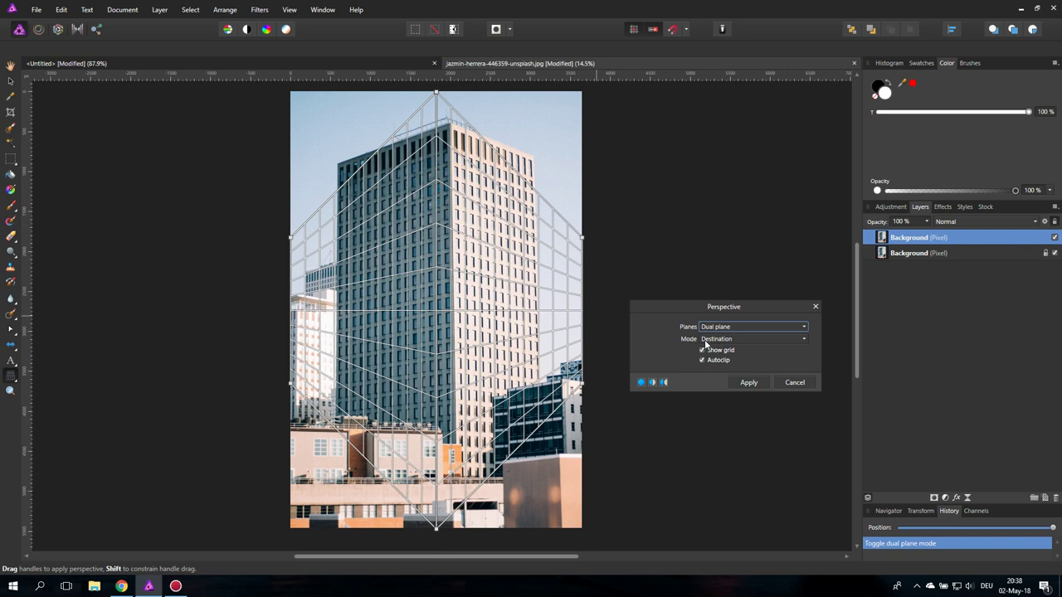
{"action": "left_click", "coordinate": [706, 339]}
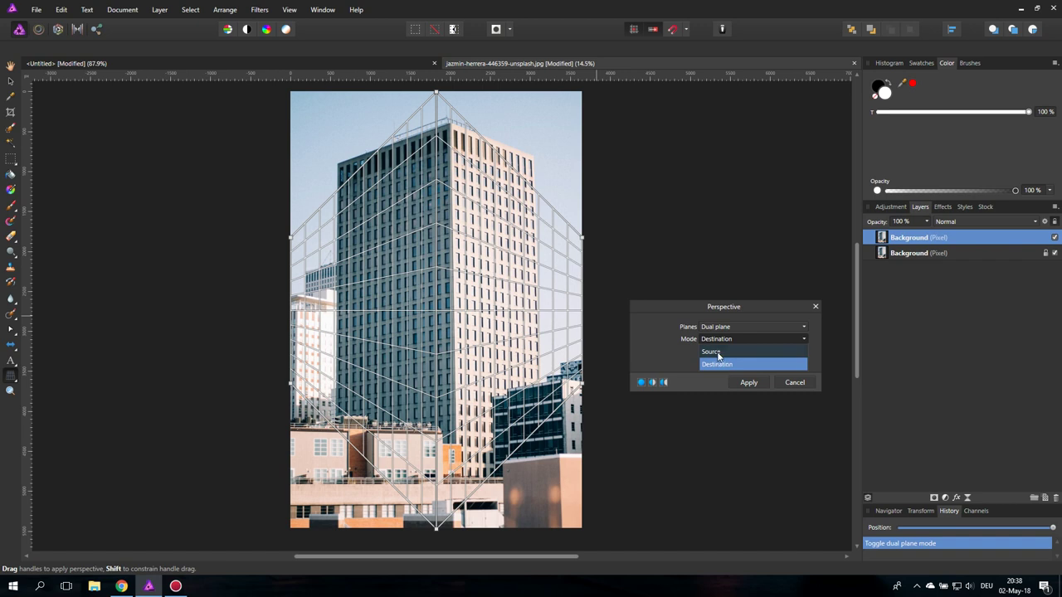
{"action": "left_click", "coordinate": [719, 353]}
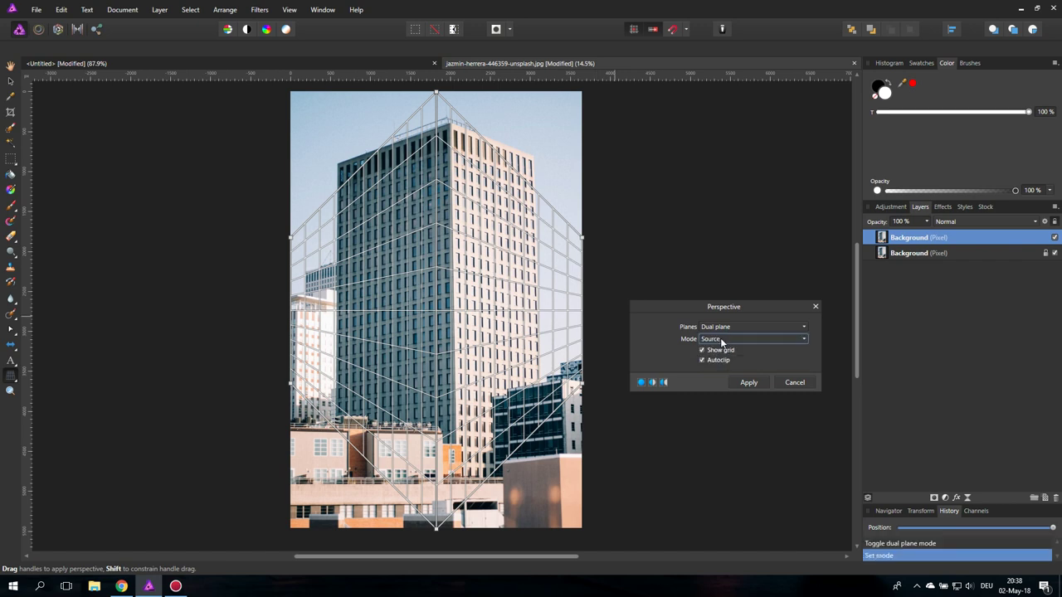
- Align the grid's centre line with the tower corner, from its roof down to the orange building's roof
{"action": "left_click_drag", "start_coordinate": [438, 94], "coordinate": [449, 123]}
{"action": "left_click_drag", "start_coordinate": [438, 529], "coordinate": [456, 481]}
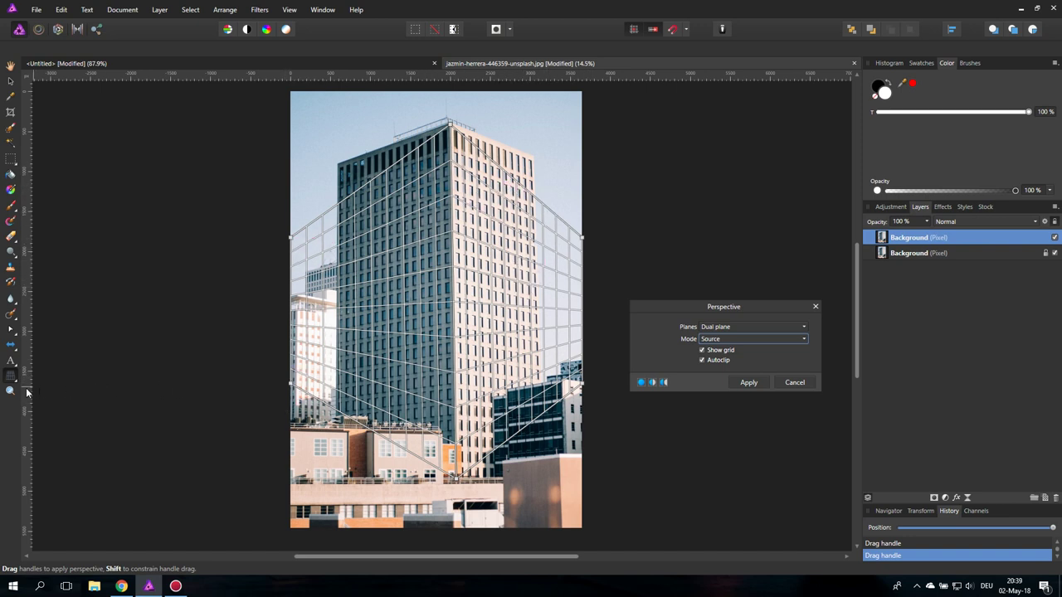
{"action": "scroll", "coordinate": [454, 472], "scroll_direction": "up", "scroll_amount": 3}
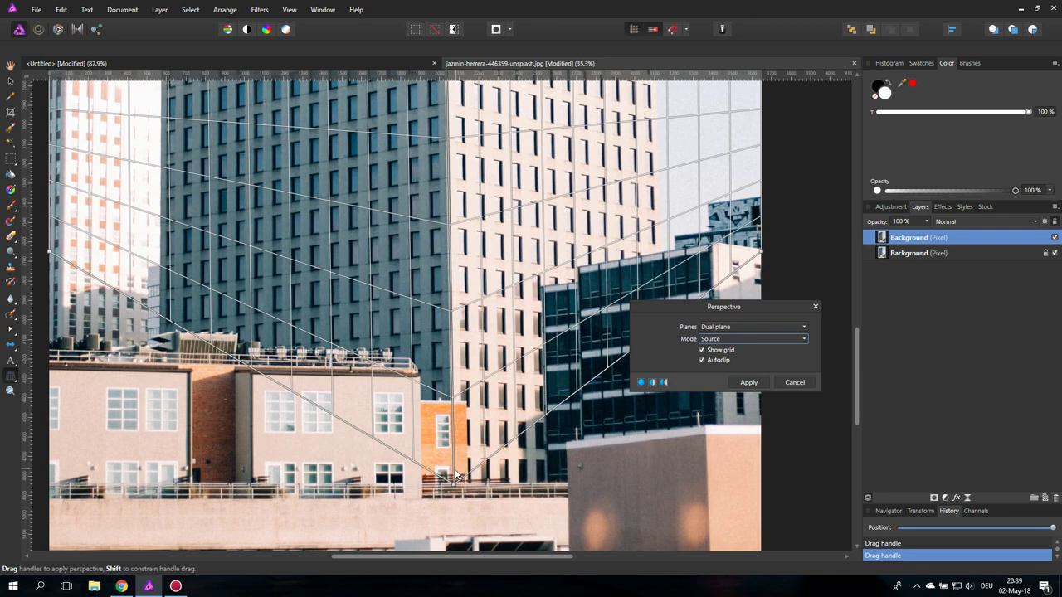
{"action": "scroll", "coordinate": [455, 477], "scroll_direction": "up", "scroll_amount": 3}
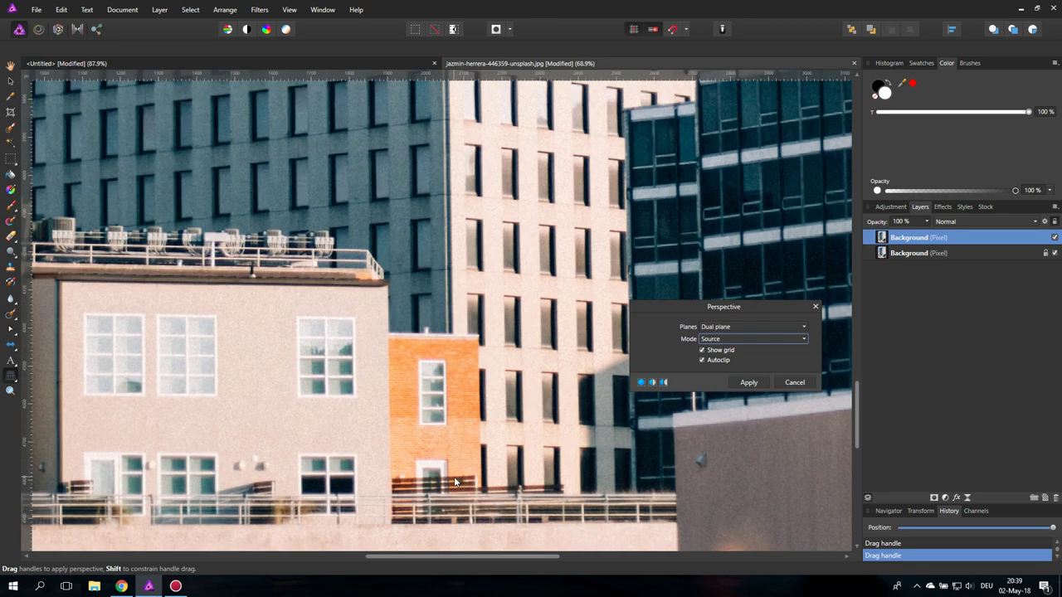
{"action": "left_click_drag", "start_coordinate": [456, 503], "coordinate": [450, 330]}
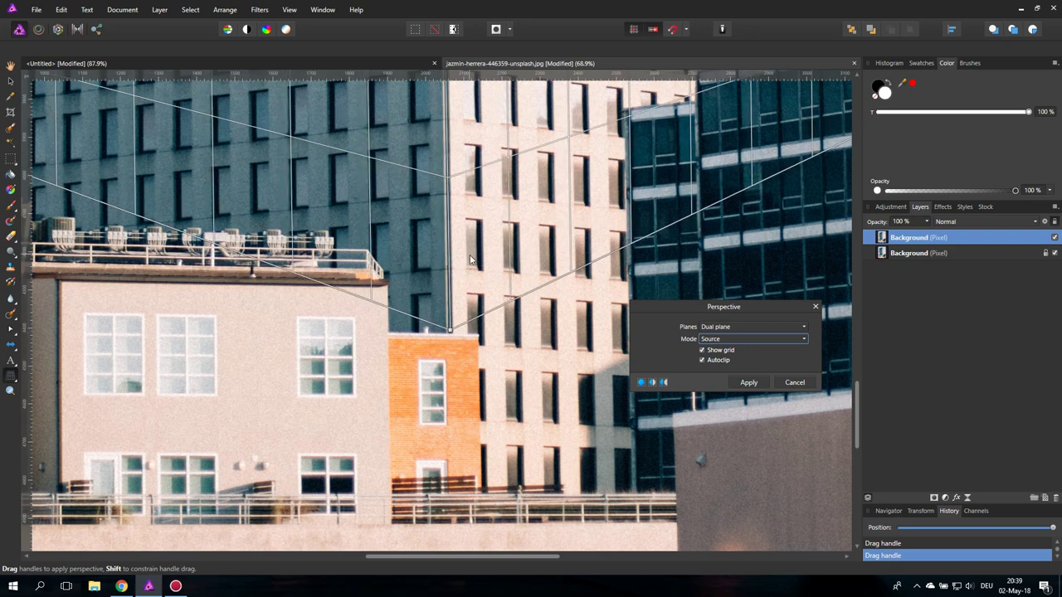
{"action": "key", "text": "ctrl+0"}
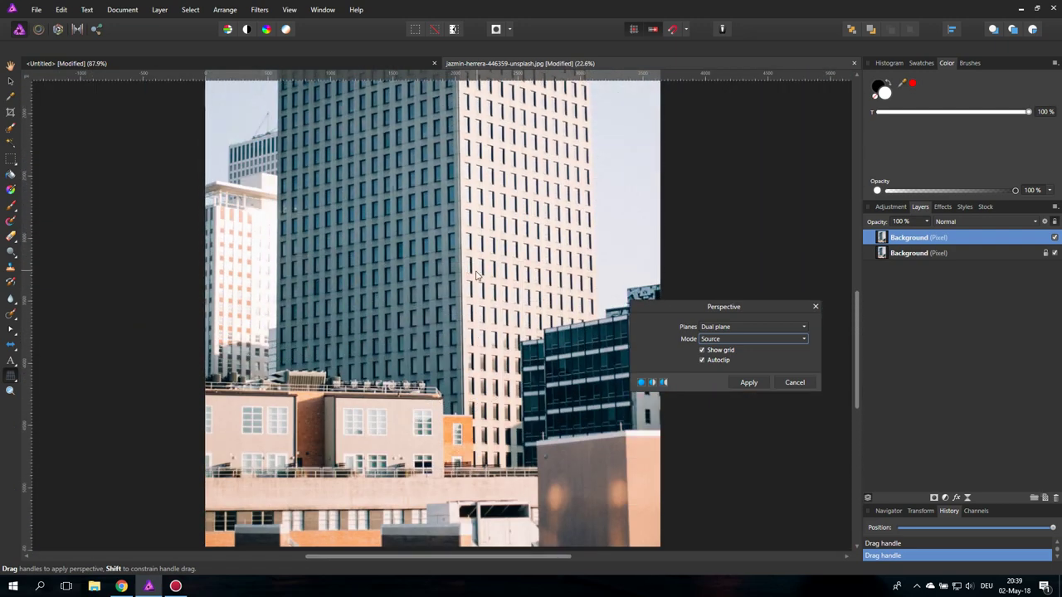
{"action": "scroll", "coordinate": [462, 174], "scroll_direction": "up", "scroll_amount": 4}
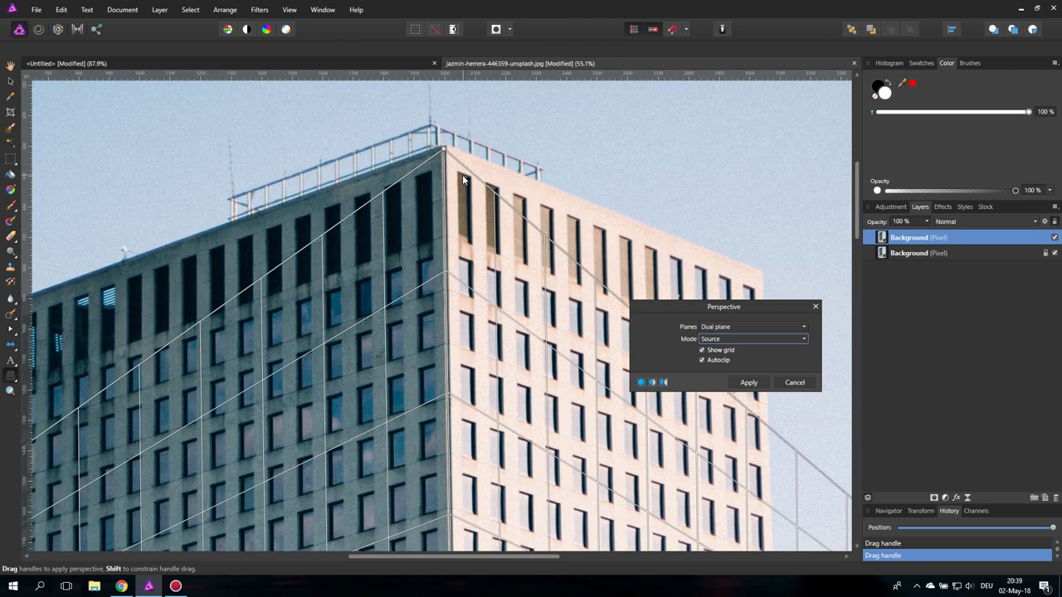
{"action": "scroll", "coordinate": [462, 174], "scroll_direction": "up", "scroll_amount": 2}
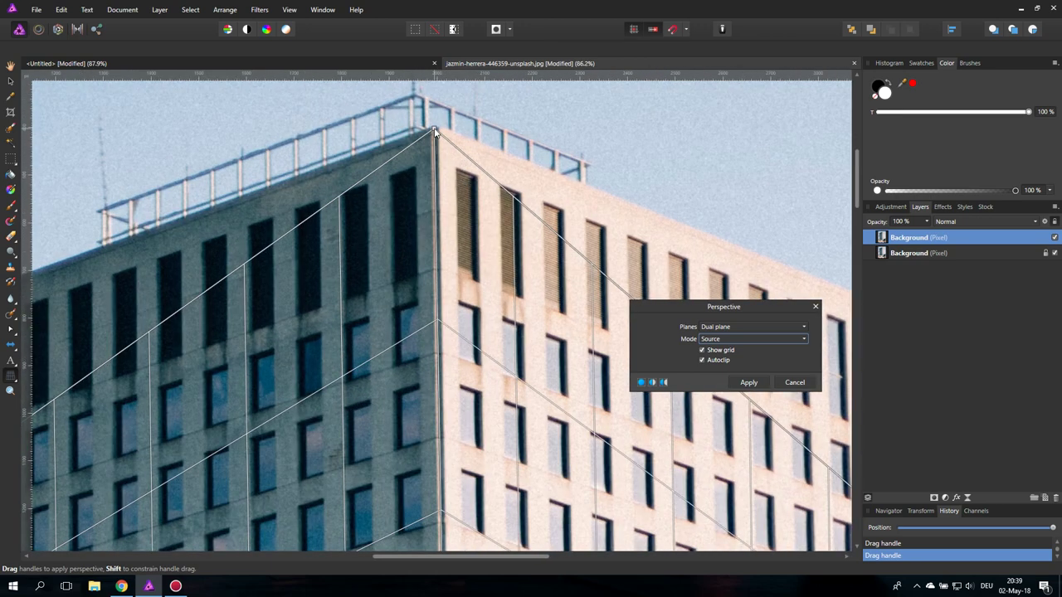
{"action": "key", "text": "ctrl+0"}
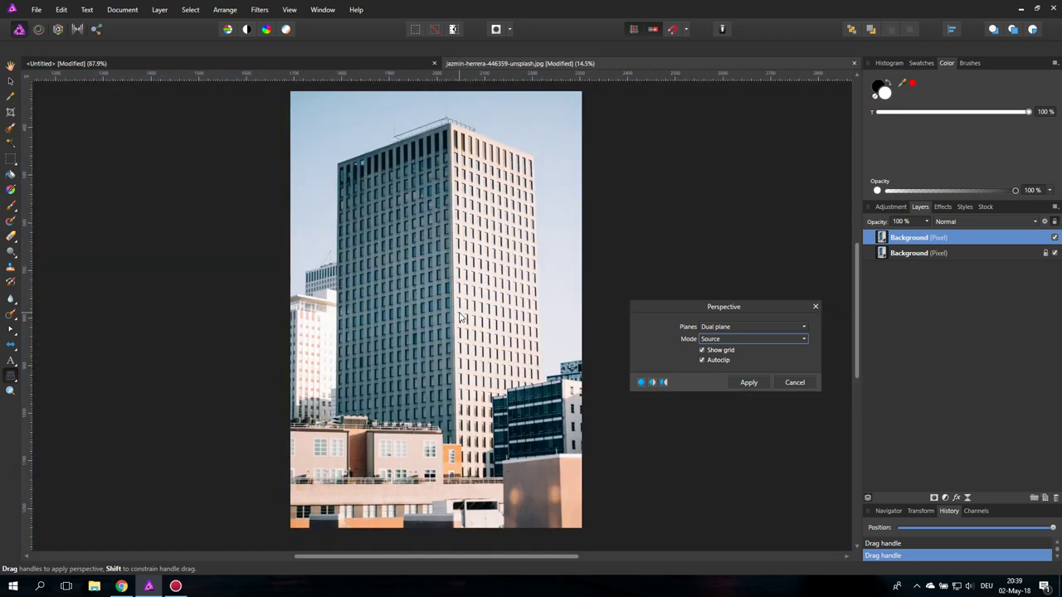
- Switch to Destination mode and pull the grid's top point up-right to make the tower corner vertical
{"action": "left_click", "coordinate": [704, 340]}
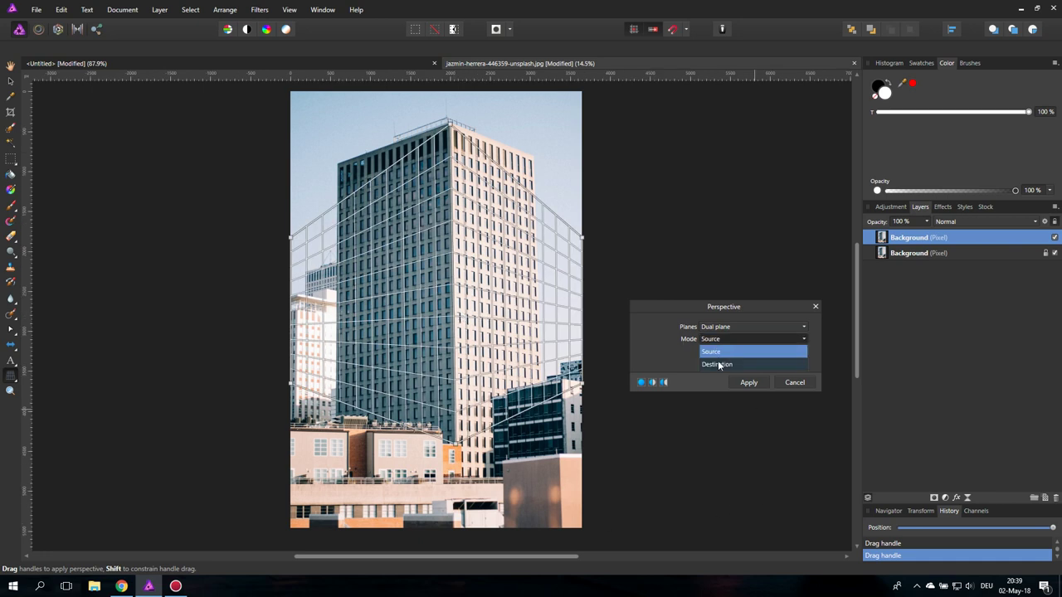
{"action": "left_click", "coordinate": [718, 364]}
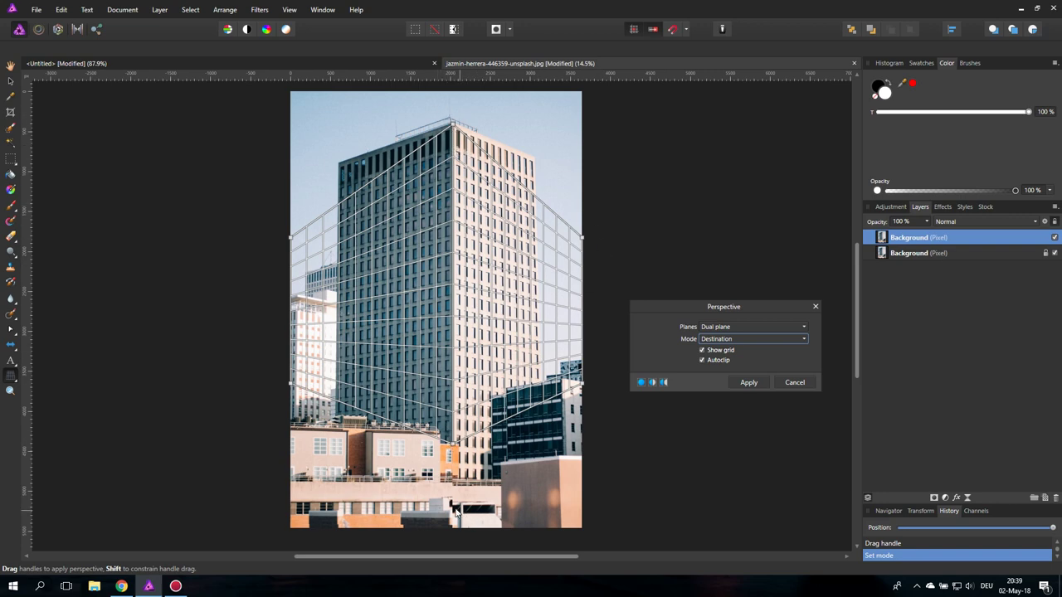
{"action": "scroll", "coordinate": [448, 496], "scroll_direction": "up", "scroll_amount": 6}
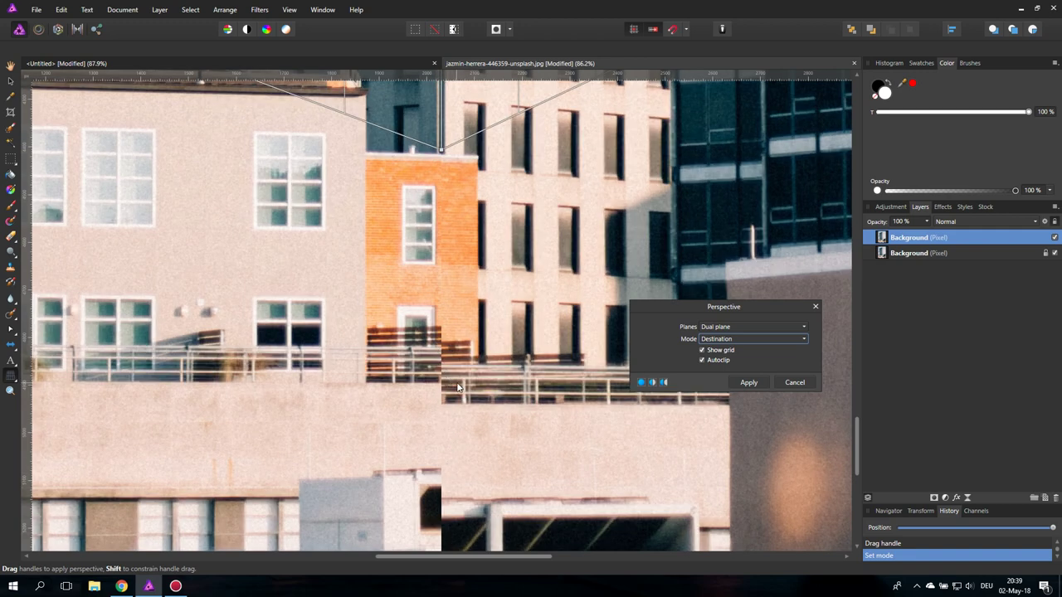
{"action": "key", "text": "ctrl+0"}
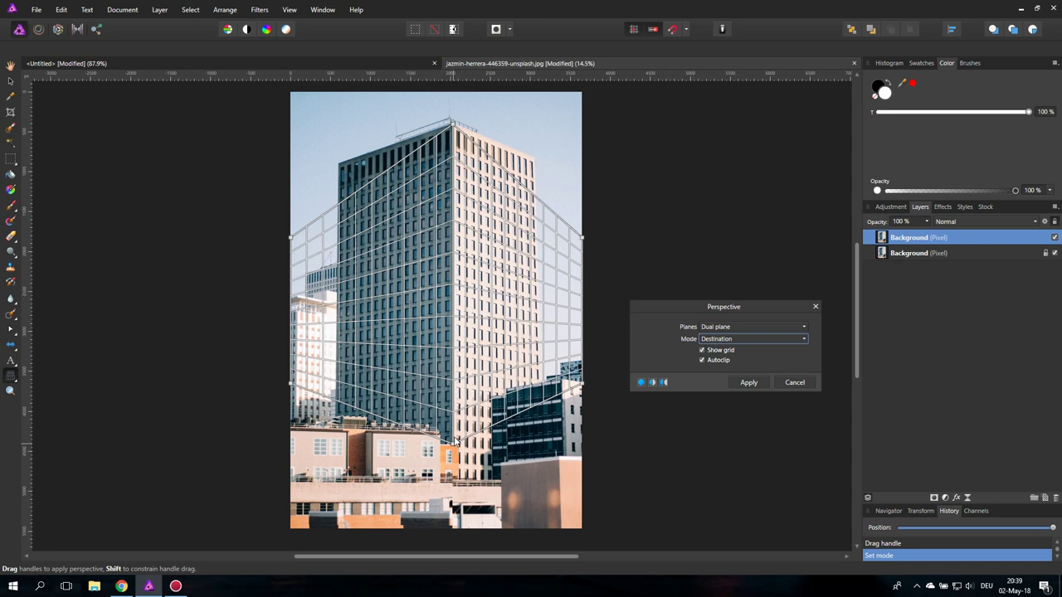
{"action": "left_click_drag", "start_coordinate": [453, 127], "coordinate": [496, 106]}
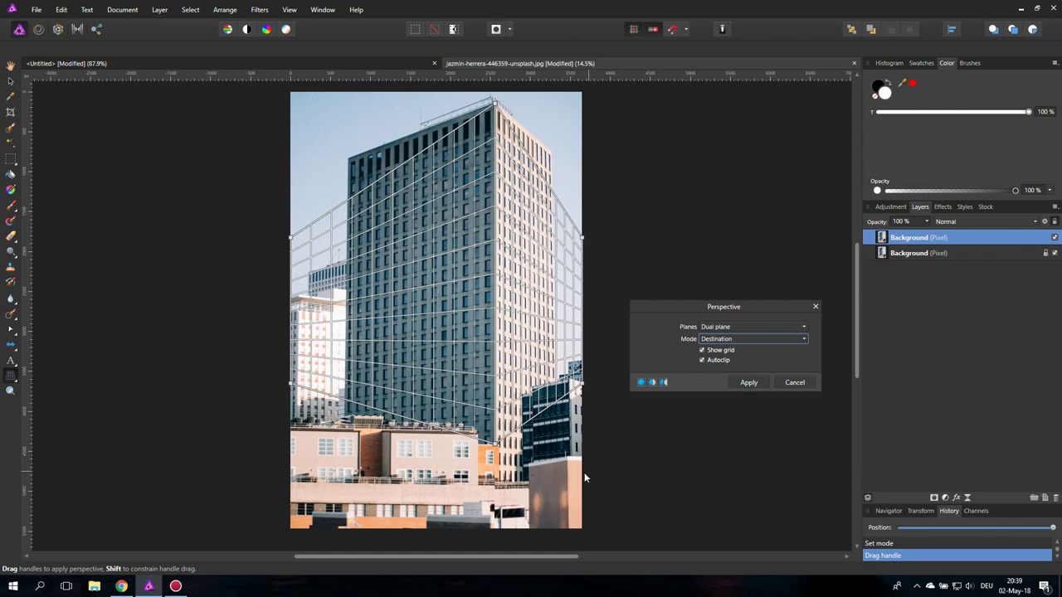
- Nudge the grid's right corner handle slightly, then apply the perspective correction
{"action": "scroll", "coordinate": [579, 478], "scroll_direction": "up", "scroll_amount": 6}
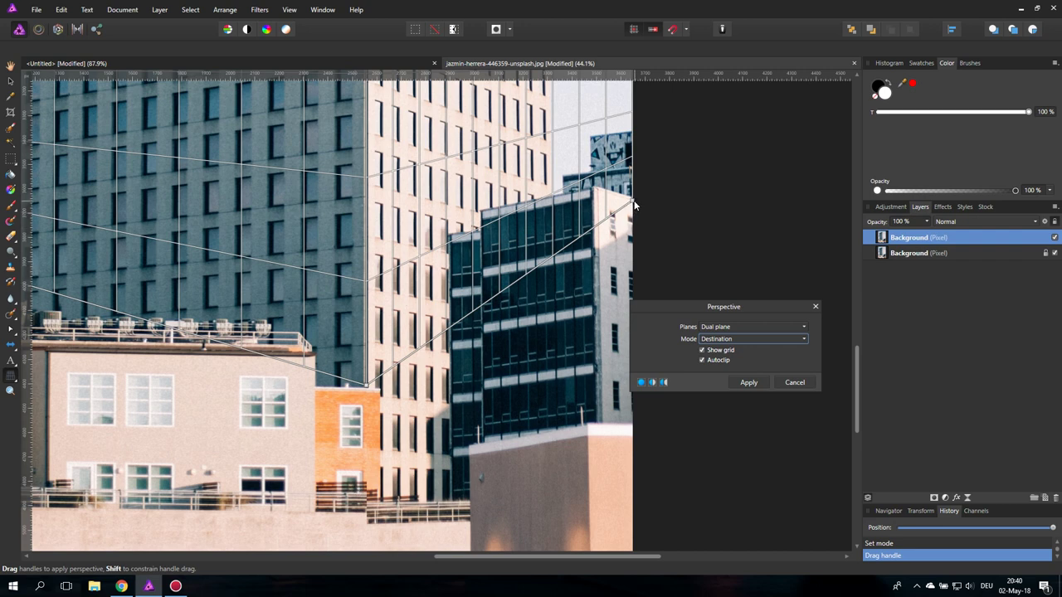
{"action": "mouse_move", "coordinate": [633, 204]}
{"action": "left_mouse_down"}
{"action": "mouse_move", "coordinate": [627, 196]}
{"action": "mouse_move", "coordinate": [626, 211]}
{"action": "left_mouse_up"}
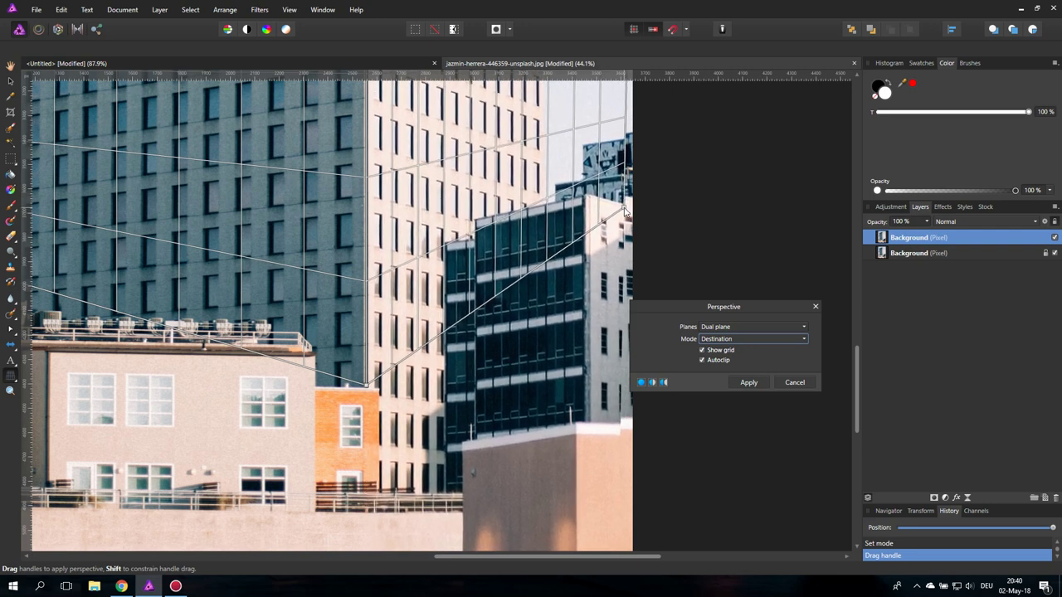
{"action": "left_click_drag", "start_coordinate": [626, 211], "coordinate": [626, 212]}
{"action": "left_click", "coordinate": [748, 382]}
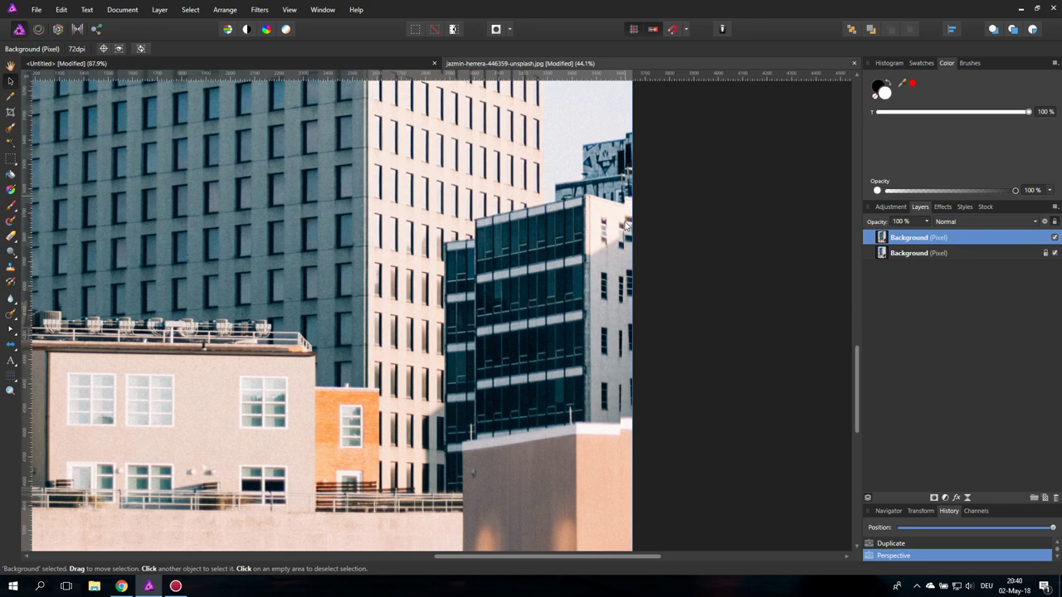
- Toggle both Background layers' visibility to compare, ending with only the original shown, and deselect
{"action": "left_click", "coordinate": [1054, 254]}
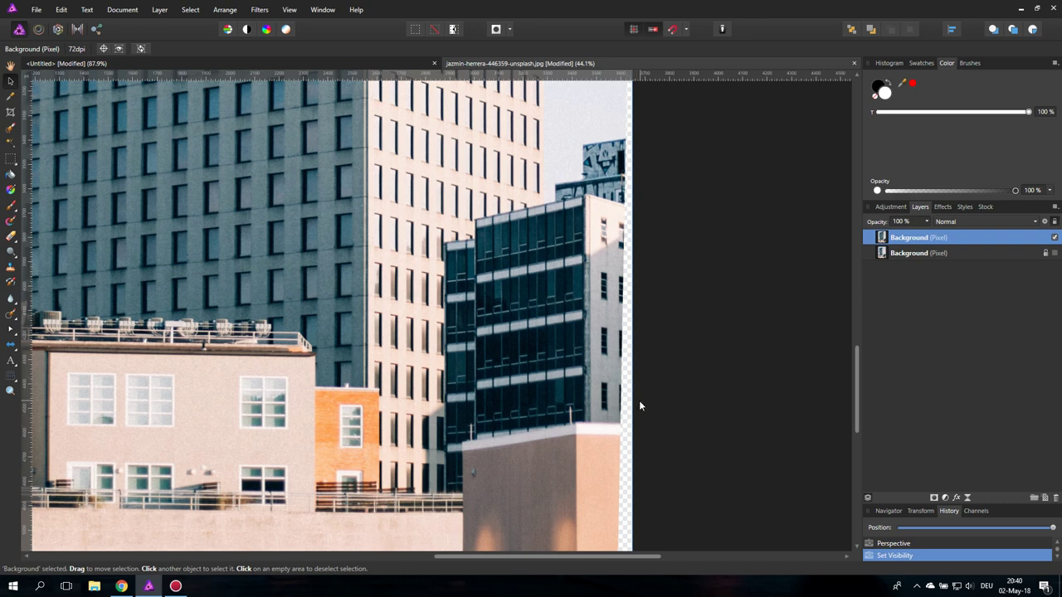
{"action": "key", "text": "ctrl+0"}
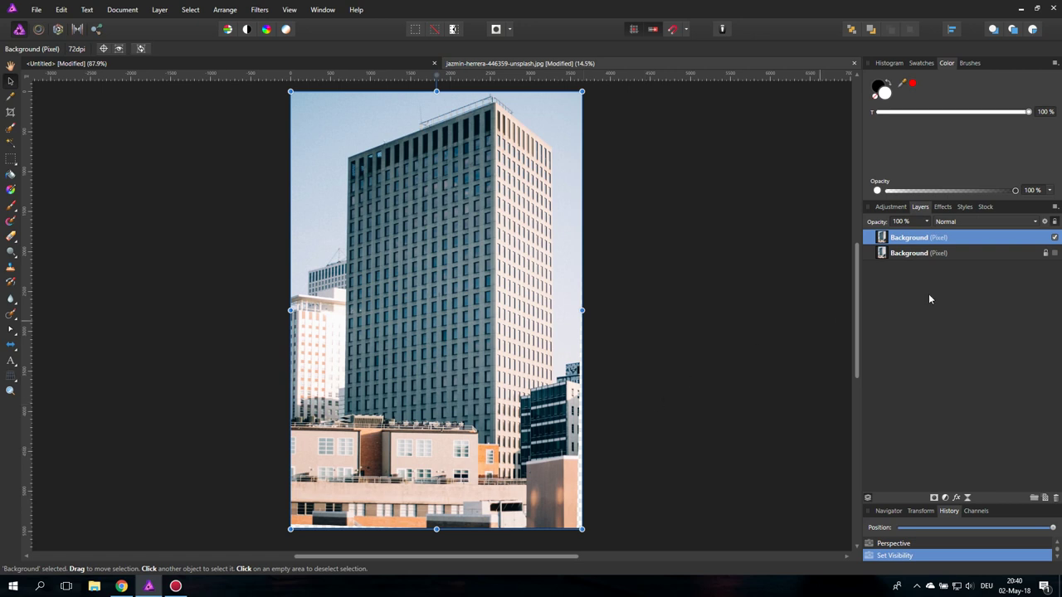
{"action": "left_click", "coordinate": [1055, 253]}
{"action": "left_click", "coordinate": [1055, 237]}
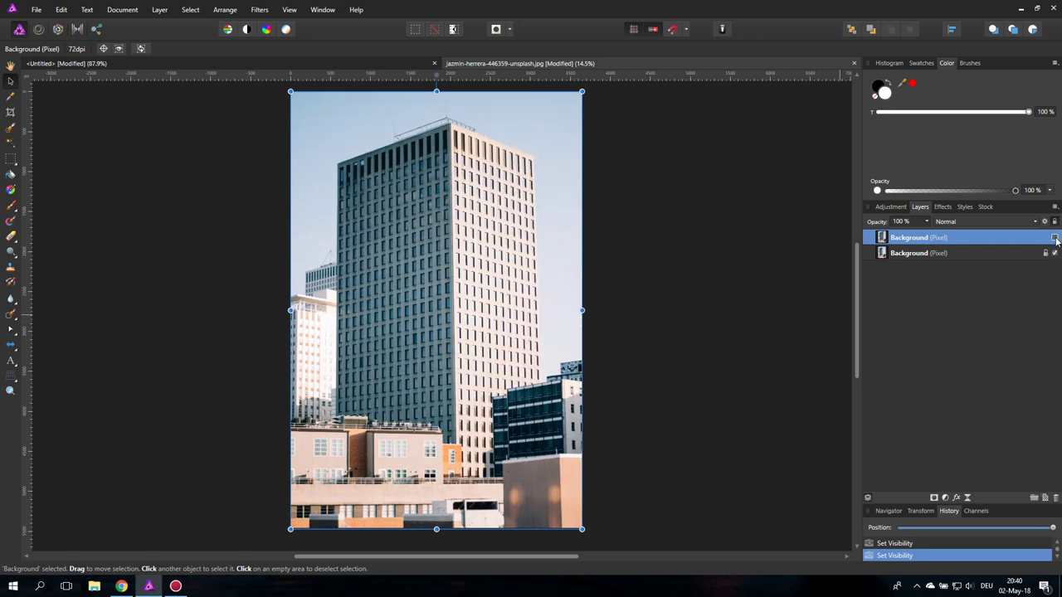
{"action": "left_click", "coordinate": [1055, 237]}
{"action": "left_click", "coordinate": [1055, 253]}
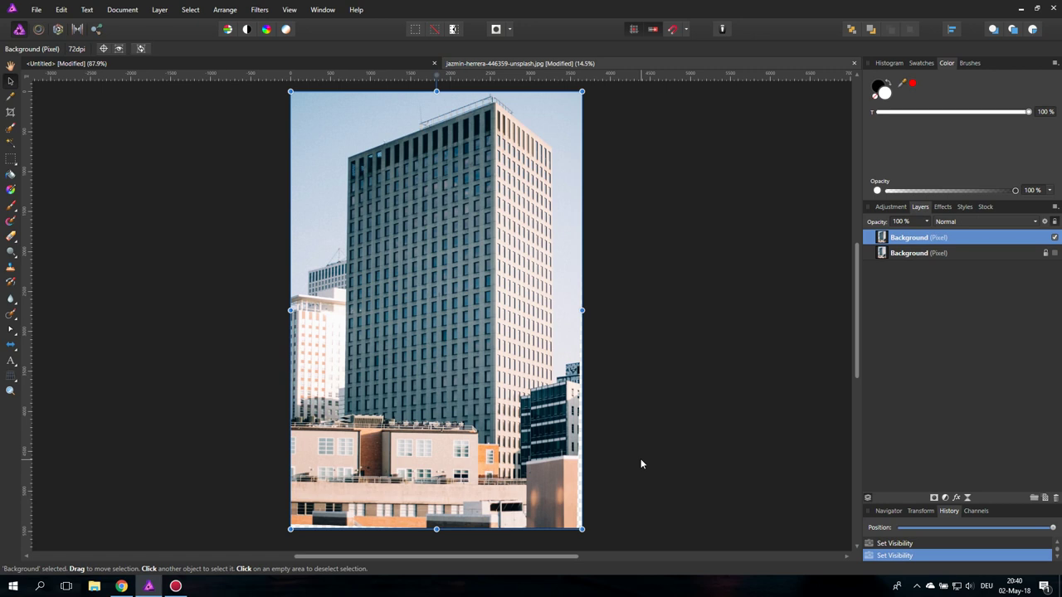
{"action": "left_click", "coordinate": [1054, 238]}
{"action": "left_click", "coordinate": [1054, 253]}
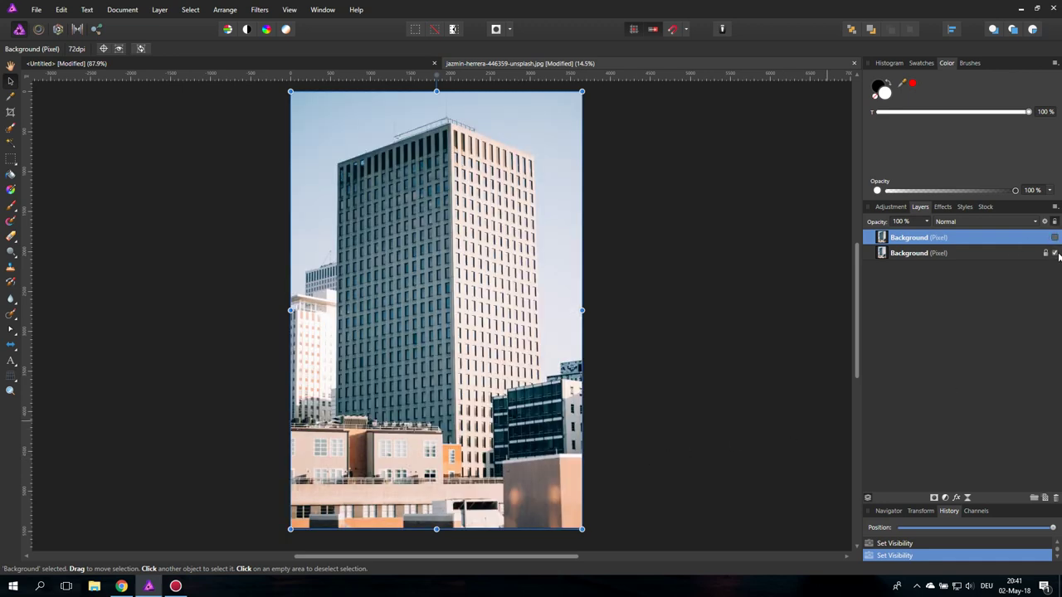
{"action": "left_click", "coordinate": [199, 341]}
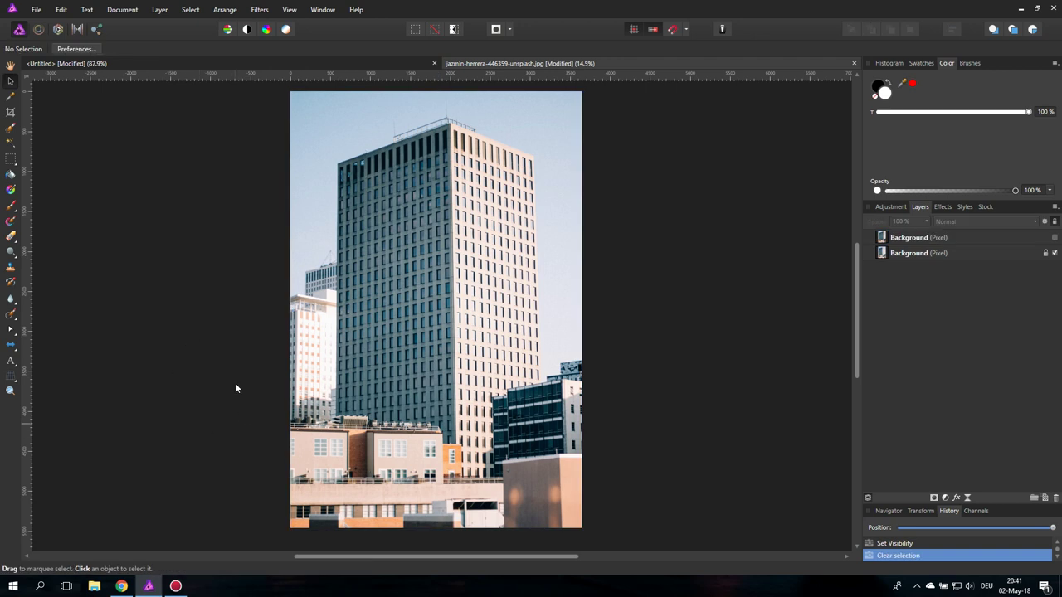
- Add artistic text 'TEST' over the tower and nudge it slightly lower
{"action": "left_click", "coordinate": [10, 362]}
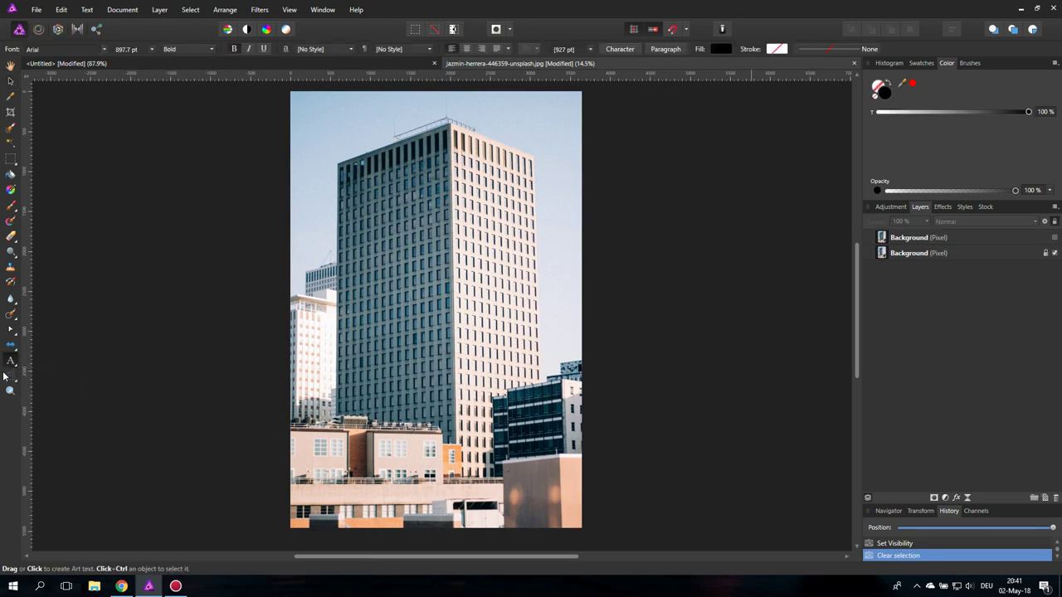
{"action": "left_click_drag", "start_coordinate": [342, 242], "coordinate": [411, 303]}
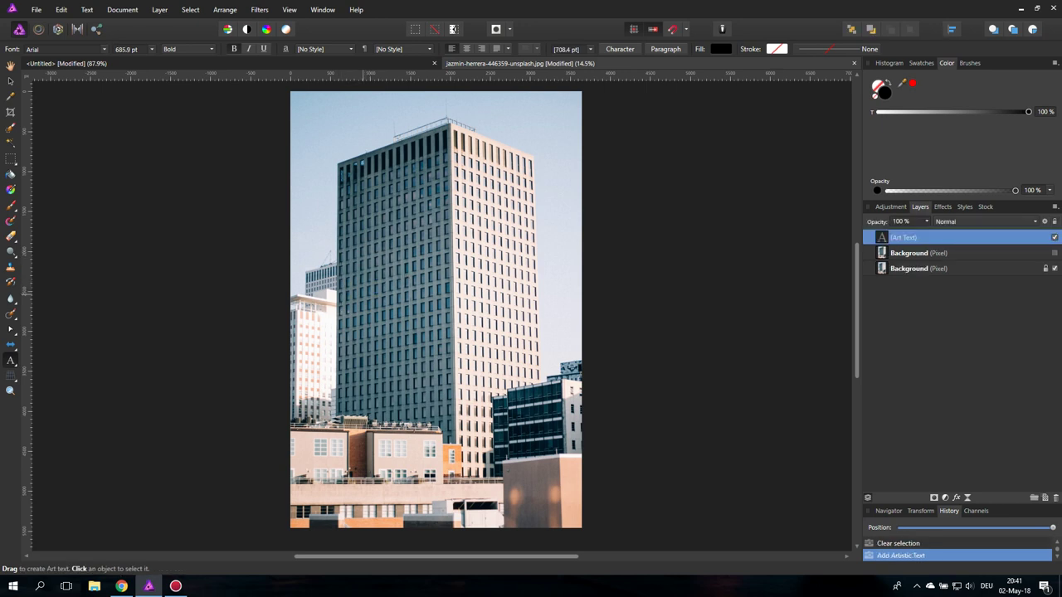
{"action": "type", "text": "TEST"}
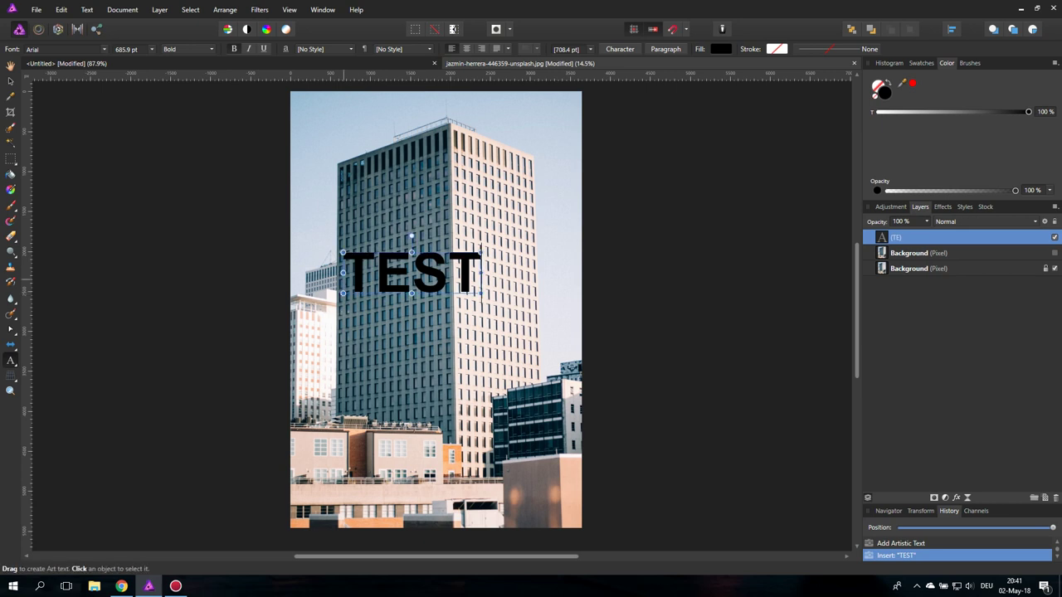
{"action": "left_click", "coordinate": [10, 80]}
{"action": "mouse_move", "coordinate": [428, 284]}
{"action": "left_mouse_down"}
{"action": "mouse_move", "coordinate": [419, 288]}
{"action": "mouse_move", "coordinate": [433, 285]}
{"action": "left_mouse_up"}
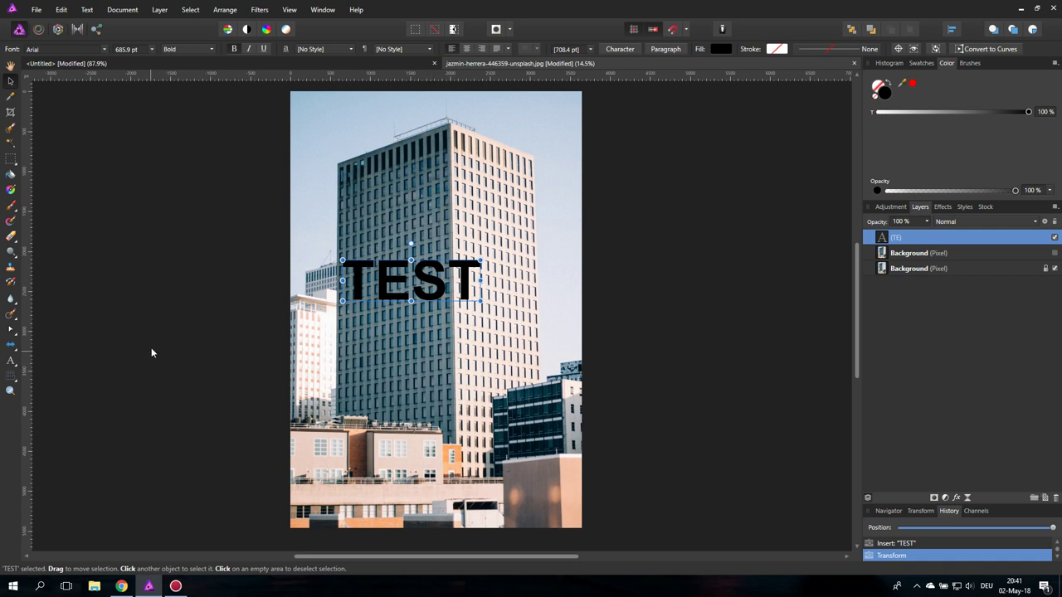
- Warp the TEST text's four corners to match the dark facade, hide the grid, and apply
{"action": "left_click", "coordinate": [11, 384]}
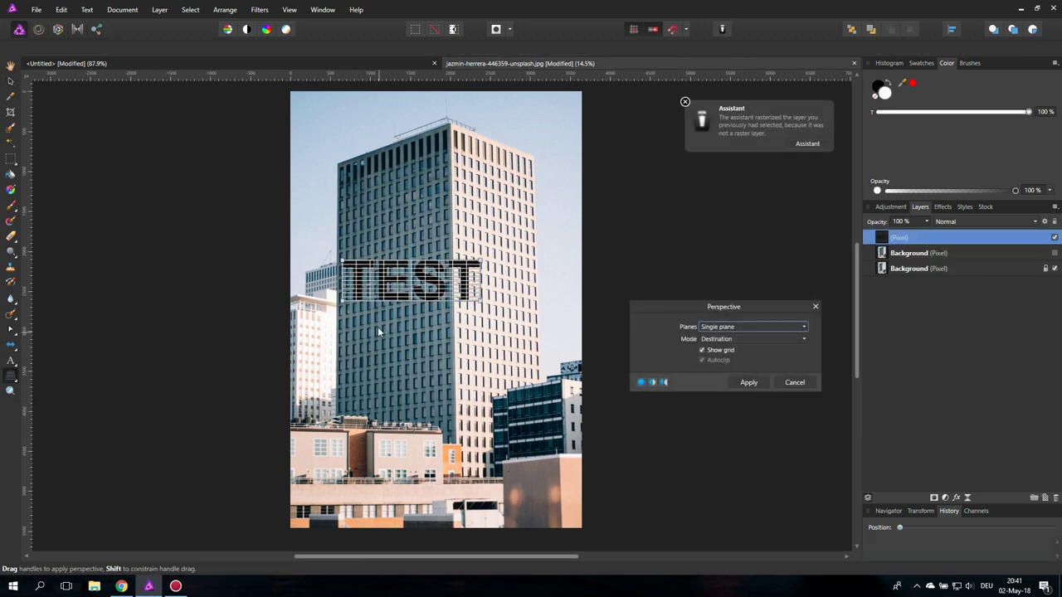
{"action": "scroll", "coordinate": [390, 311], "scroll_direction": "up", "scroll_amount": 4}
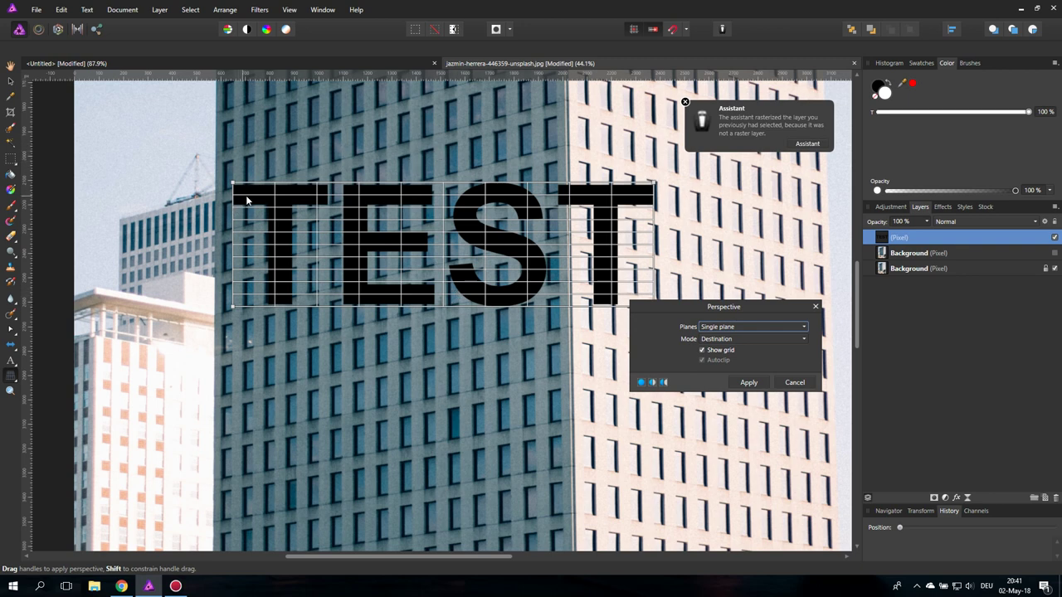
{"action": "mouse_move", "coordinate": [233, 184]}
{"action": "left_mouse_down"}
{"action": "mouse_move", "coordinate": [251, 206]}
{"action": "mouse_move", "coordinate": [246, 200]}
{"action": "left_mouse_up"}
{"action": "left_click_drag", "start_coordinate": [655, 184], "coordinate": [529, 125]}
{"action": "left_click_drag", "start_coordinate": [647, 309], "coordinate": [531, 241]}
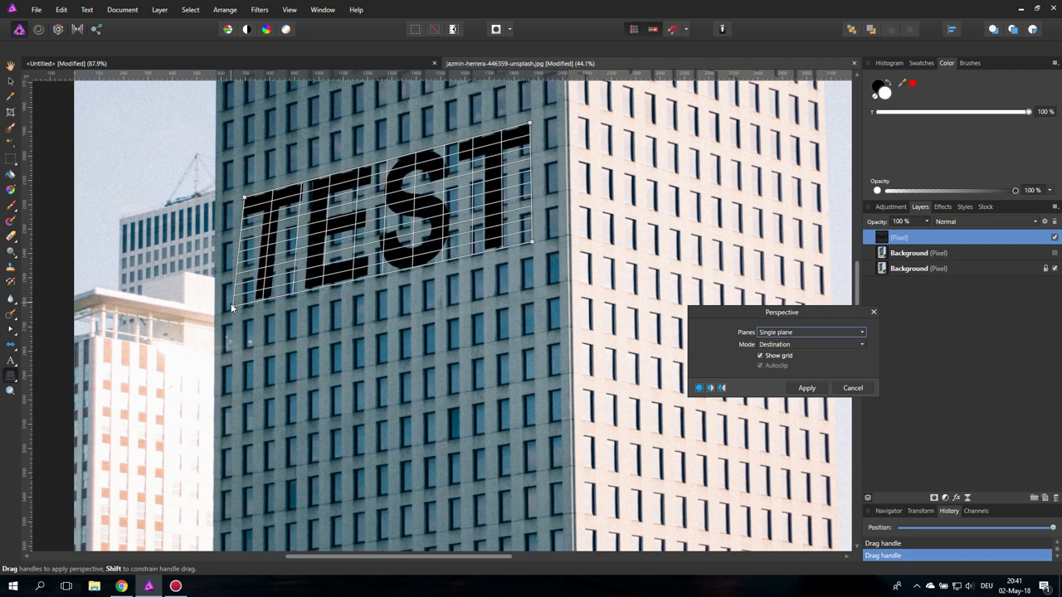
{"action": "left_click_drag", "start_coordinate": [233, 305], "coordinate": [244, 307]}
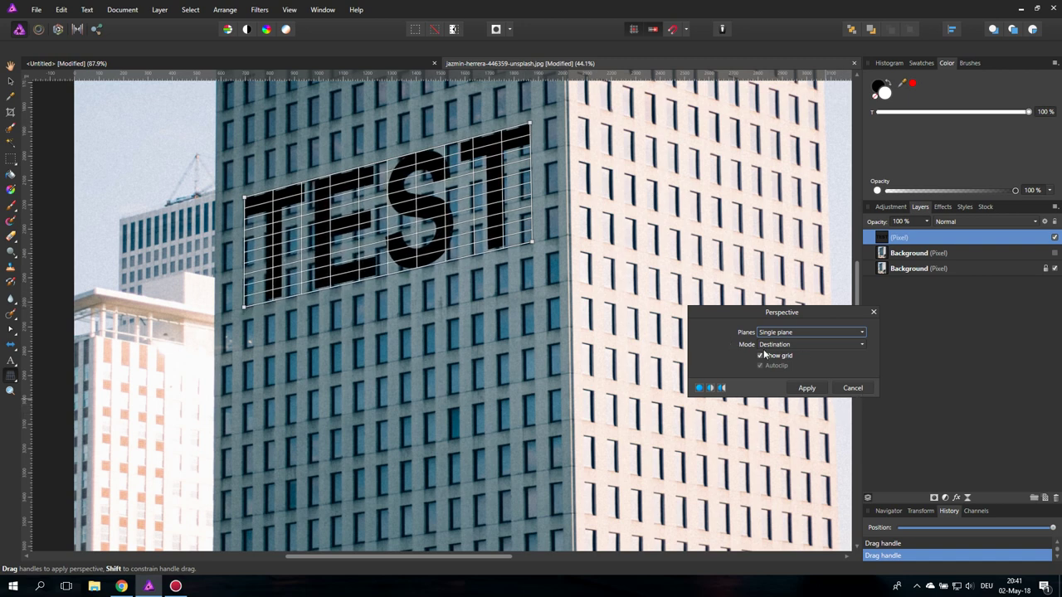
{"action": "left_click_drag", "start_coordinate": [747, 313], "coordinate": [668, 297]}
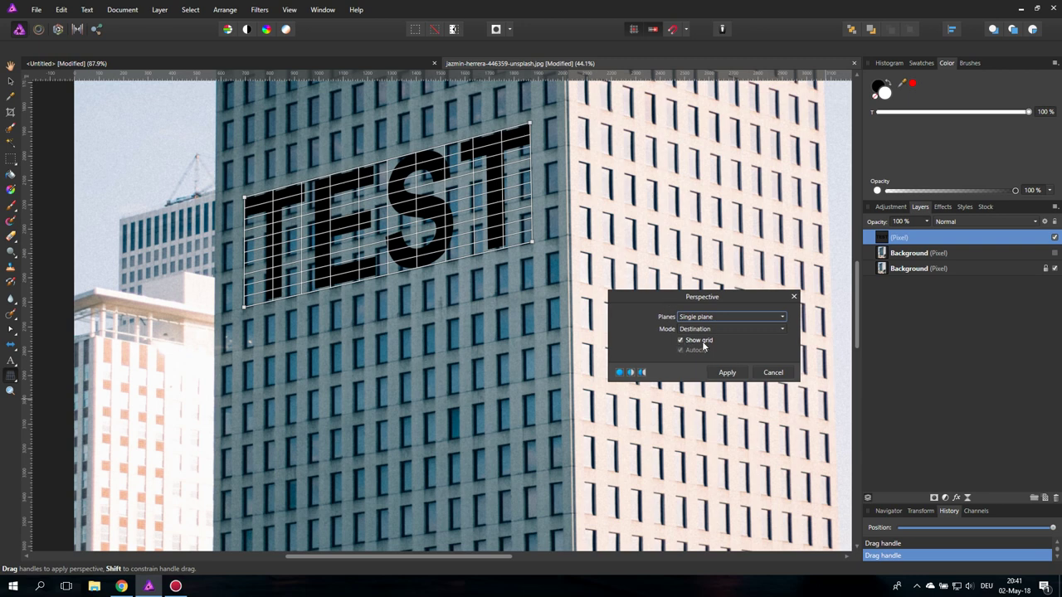
{"action": "left_click", "coordinate": [680, 341]}
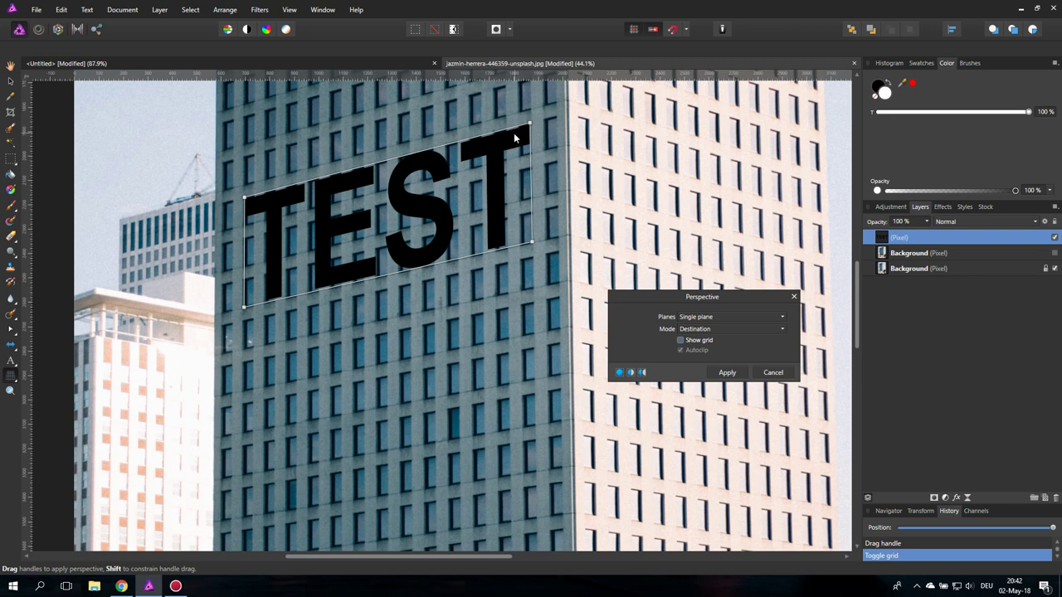
{"action": "left_click", "coordinate": [725, 375]}
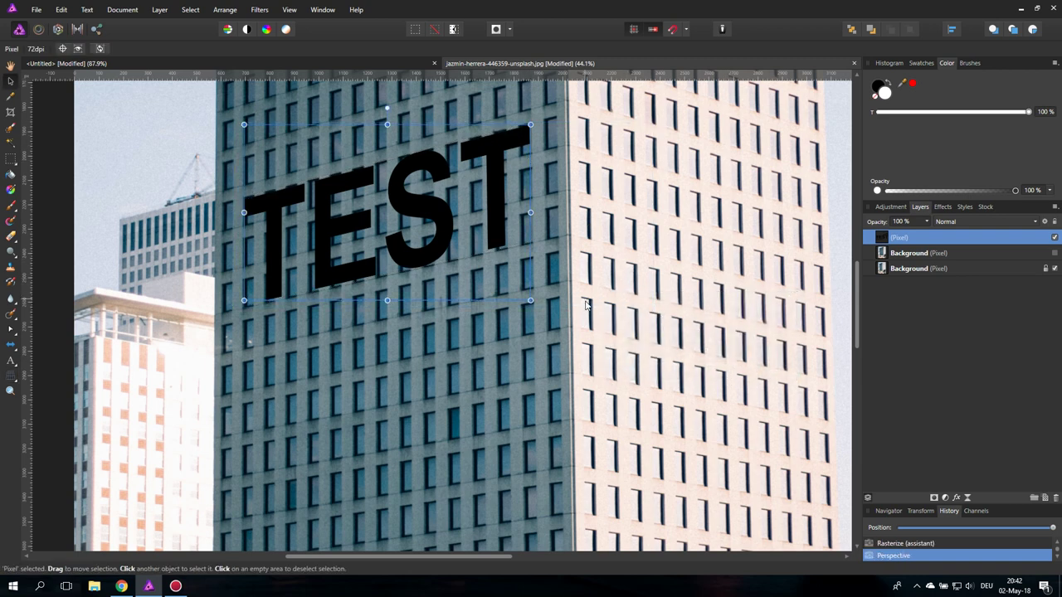
- Delete the TEST text layer
{"action": "left_click", "coordinate": [617, 301]}
{"action": "key", "text": "ctrl+0"}
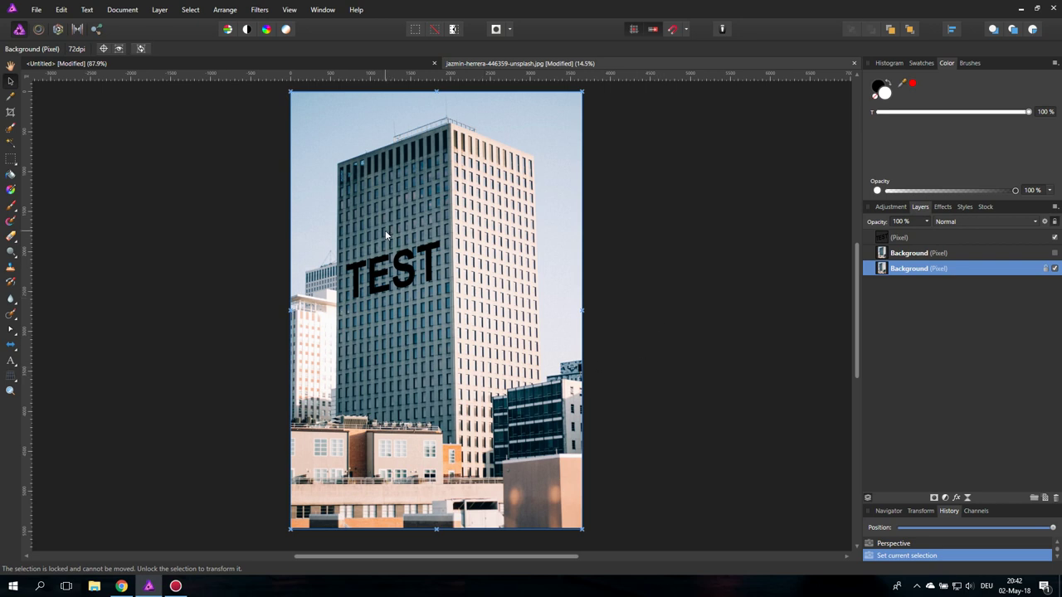
{"action": "left_click", "coordinate": [379, 281]}
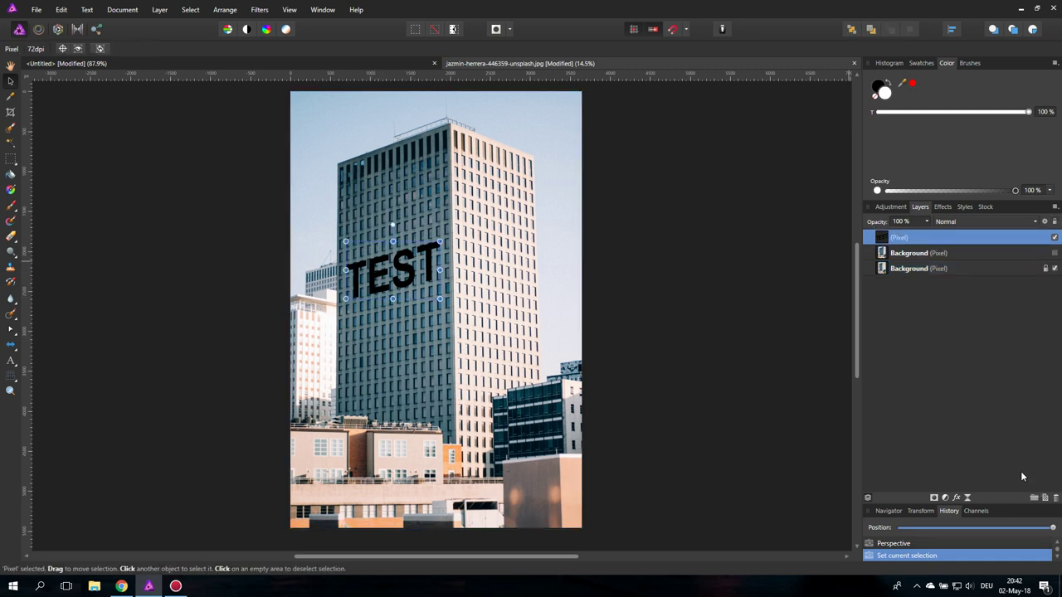
{"action": "left_click", "coordinate": [1055, 499]}
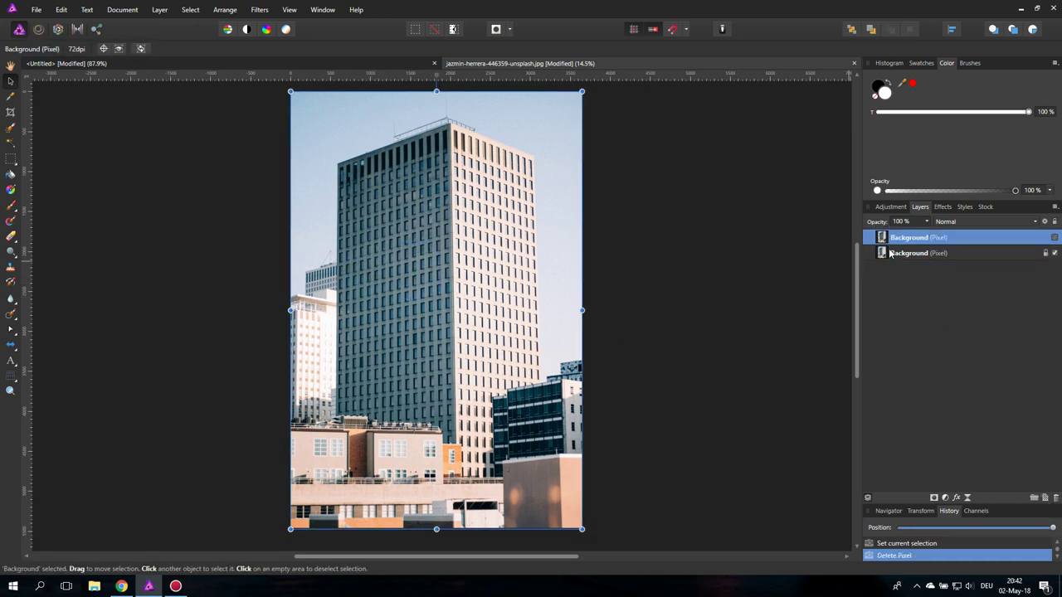
- Select the original Background layer and bring up Layer > Live Projection
{"action": "left_click", "coordinate": [925, 253]}
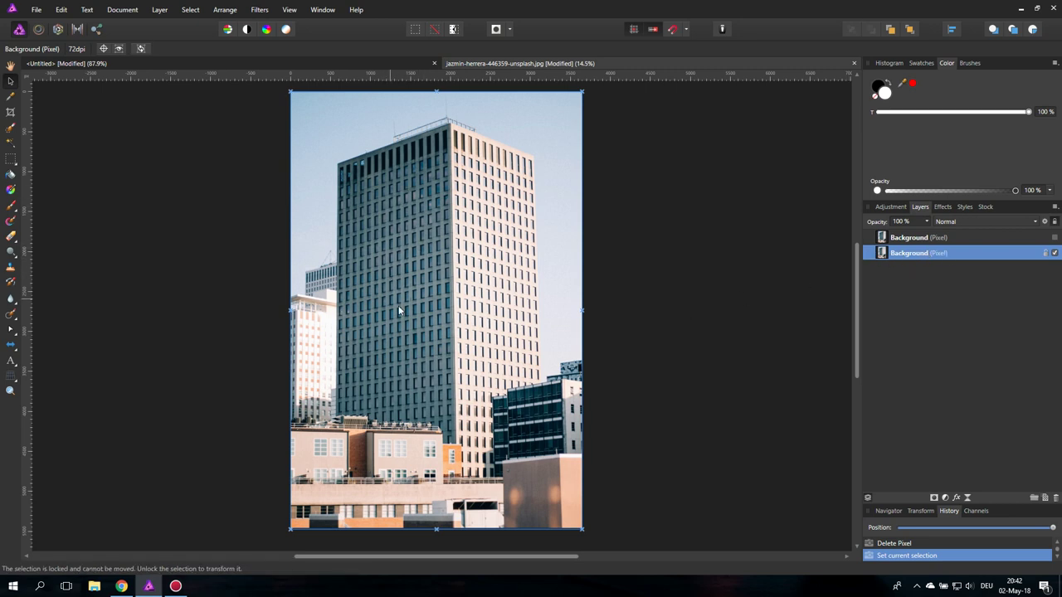
{"action": "left_click", "coordinate": [163, 12]}
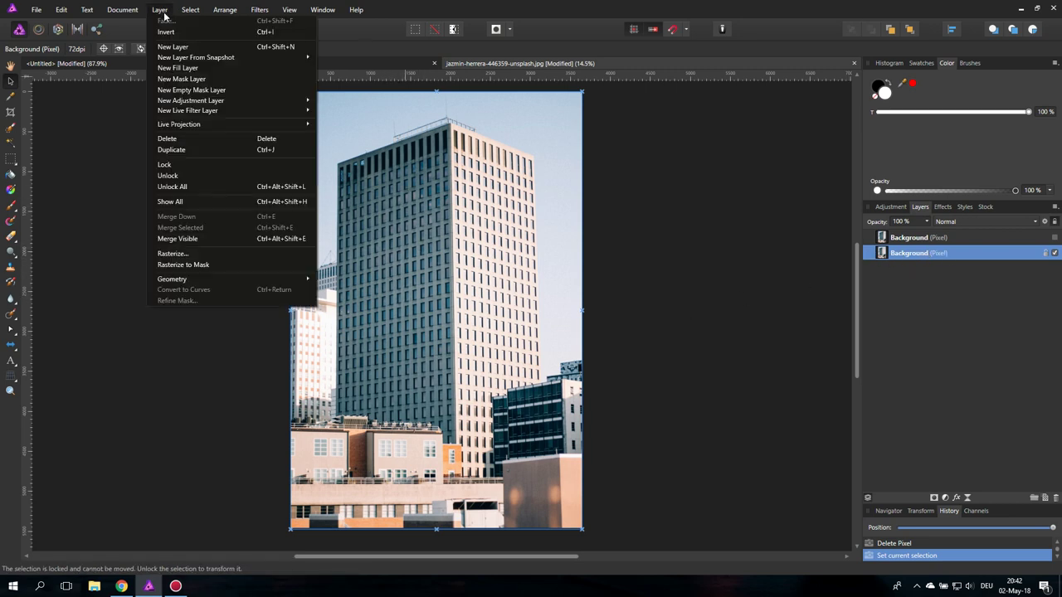
{"action": "mouse_move", "coordinate": [190, 124]}
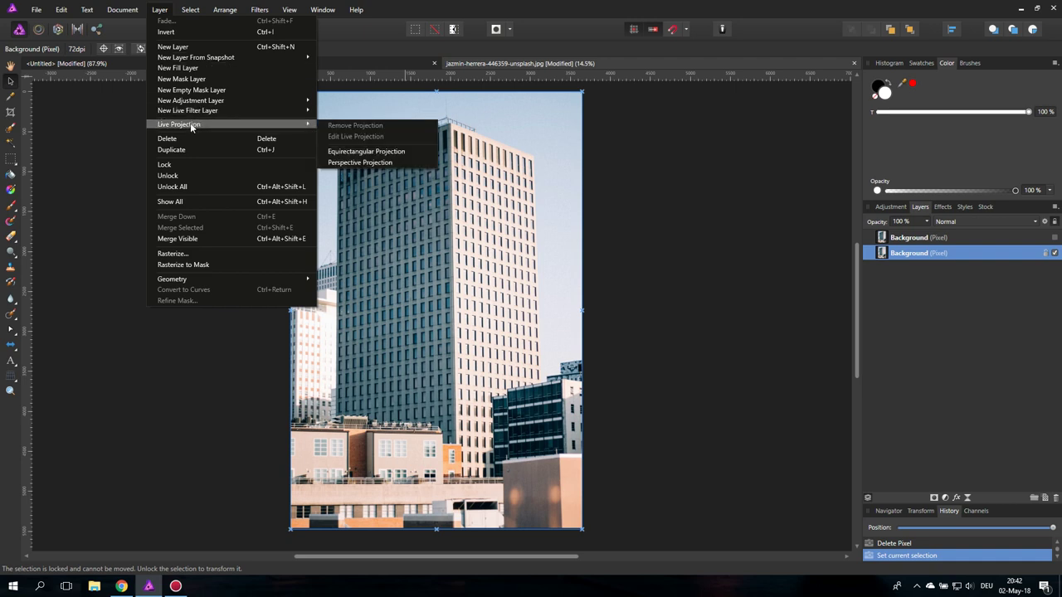
- Apply a live perspective projection and drag its four corners roughly onto the tower
{"action": "left_click", "coordinate": [386, 164]}
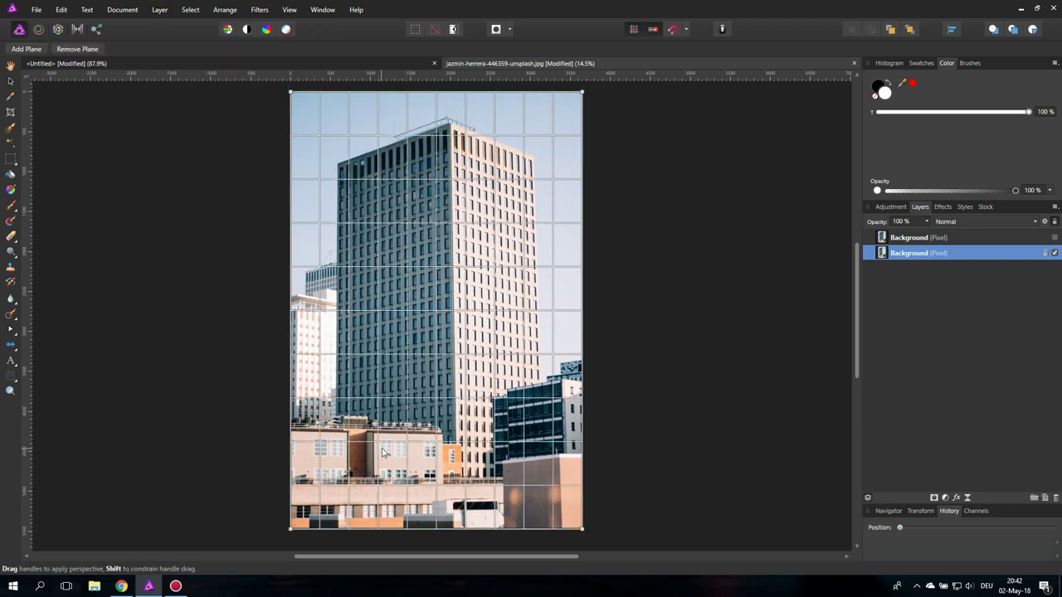
{"action": "left_click_drag", "start_coordinate": [290, 93], "coordinate": [338, 163]}
{"action": "left_click_drag", "start_coordinate": [581, 94], "coordinate": [453, 133]}
{"action": "left_click_drag", "start_coordinate": [581, 528], "coordinate": [455, 405]}
{"action": "left_click_drag", "start_coordinate": [291, 528], "coordinate": [302, 427]}
- Align the plane's right corner precisely with the tower's corner edge
{"action": "scroll", "coordinate": [339, 414], "scroll_direction": "up", "scroll_amount": 10}
{"action": "key", "text": "h"}
{"action": "left_click_drag", "start_coordinate": [725, 356], "coordinate": [396, 335]}
{"action": "left_click_drag", "start_coordinate": [588, 306], "coordinate": [157, 341]}
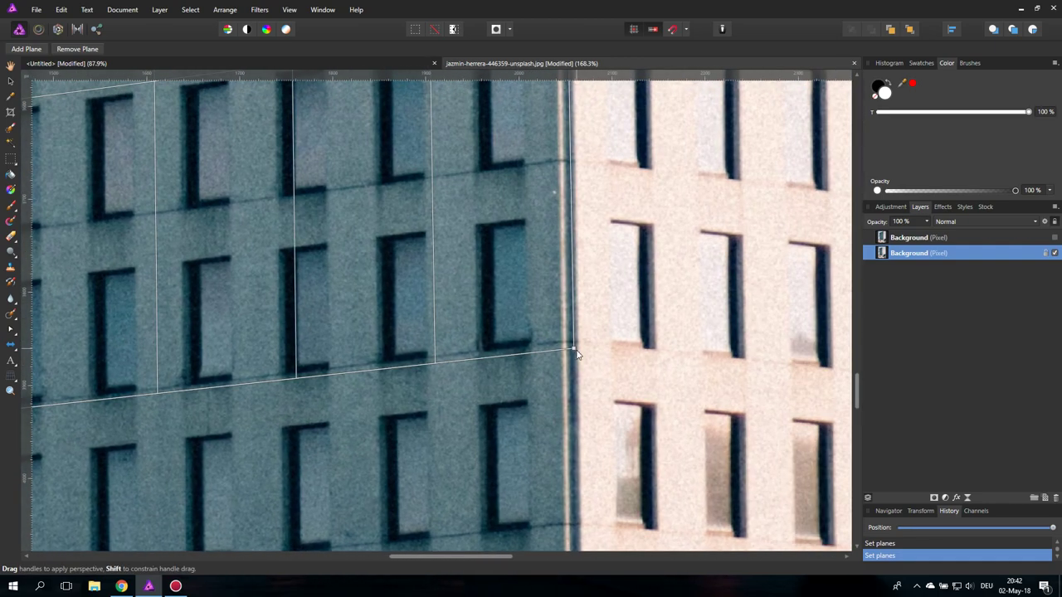
{"action": "left_click_drag", "start_coordinate": [577, 353], "coordinate": [572, 343]}
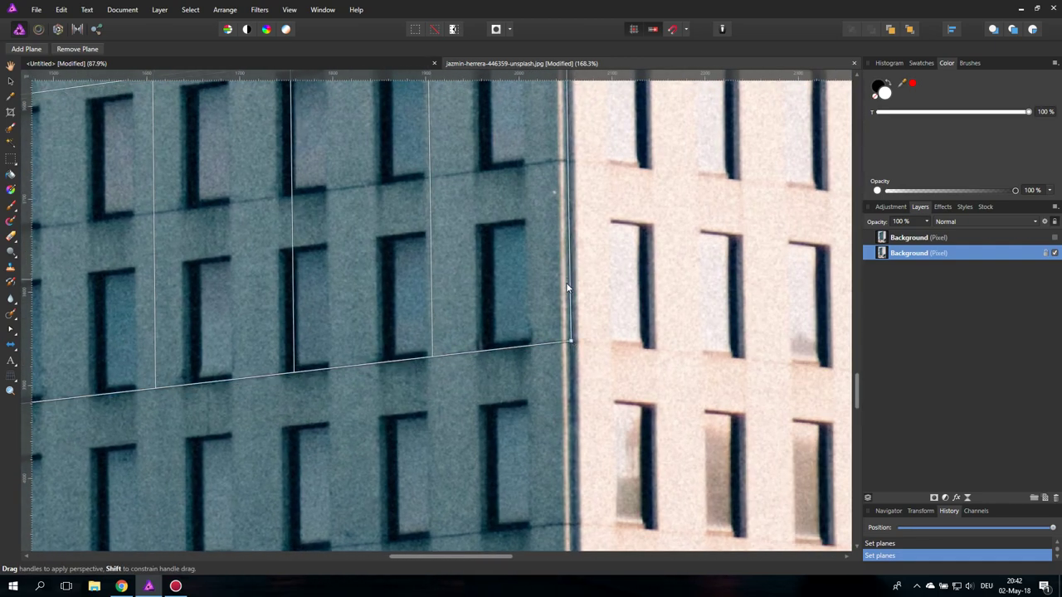
{"action": "key", "text": "h"}
{"action": "key", "text": "ctrl+0"}
- Fine-tune the roof-corner and top-left plane corners onto the facade corners
{"action": "scroll", "coordinate": [556, 249], "scroll_direction": "up", "scroll_amount": 5}
{"action": "scroll", "coordinate": [556, 252], "scroll_direction": "up", "scroll_amount": 5}
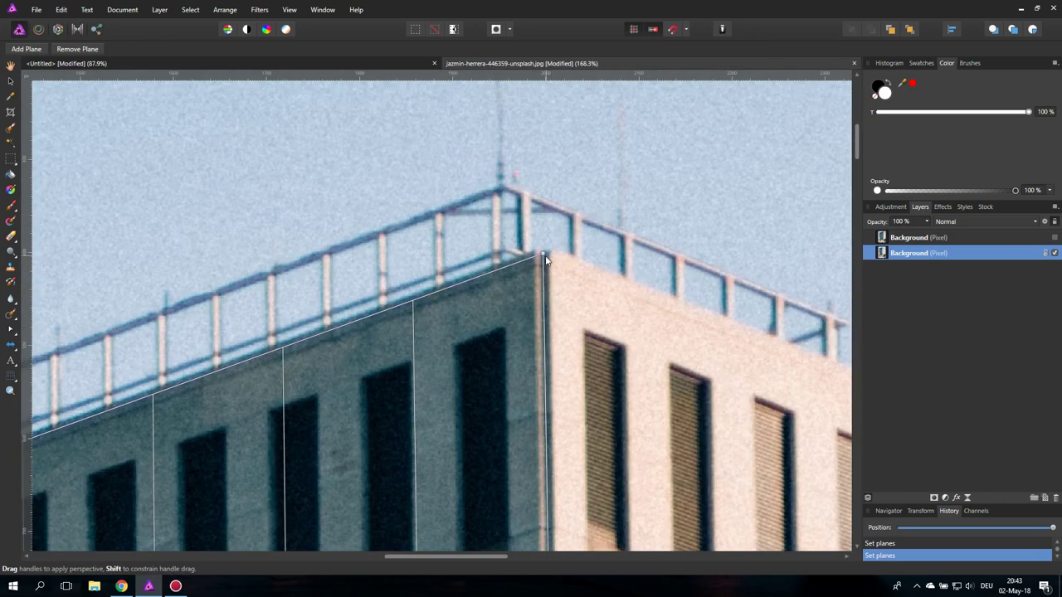
{"action": "left_click_drag", "start_coordinate": [542, 256], "coordinate": [542, 250]}
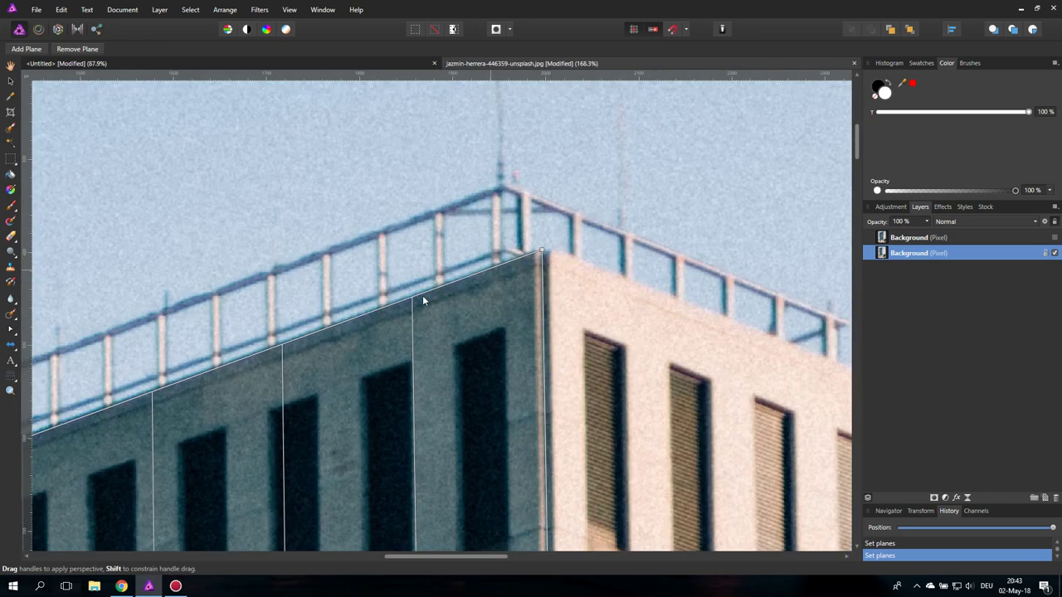
{"action": "key", "text": "h"}
{"action": "left_click_drag", "start_coordinate": [124, 438], "coordinate": [899, 211]}
{"action": "left_click_drag", "start_coordinate": [218, 464], "coordinate": [653, 171]}
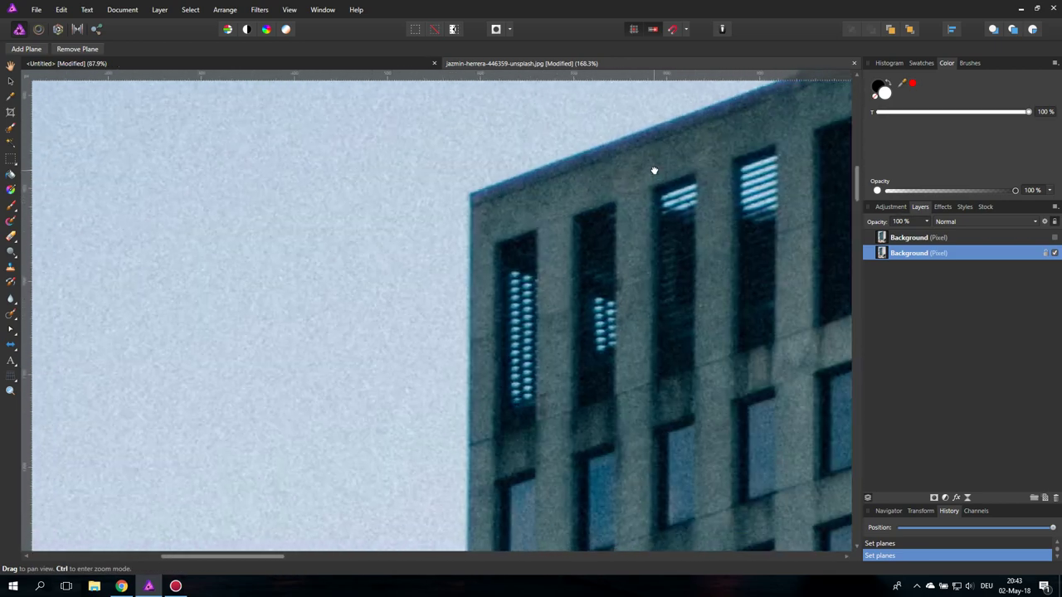
{"action": "left_click_drag", "start_coordinate": [481, 197], "coordinate": [475, 197]}
{"action": "key", "text": "ctrl+0"}
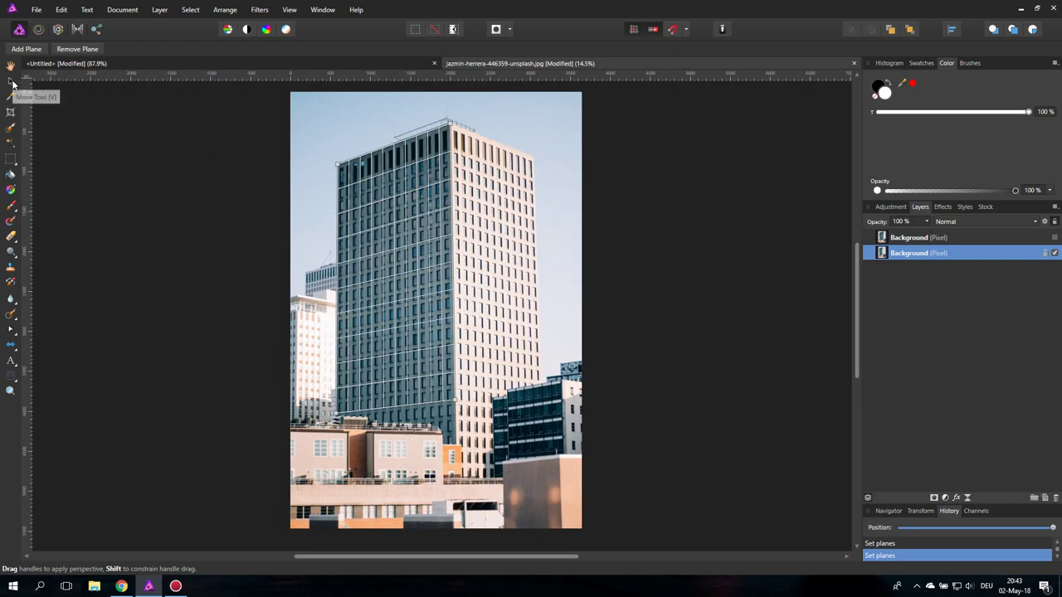
- Flatten the facade and paint a black circle and a black rectangle, undoing a stray dot
{"action": "left_click", "coordinate": [12, 82]}
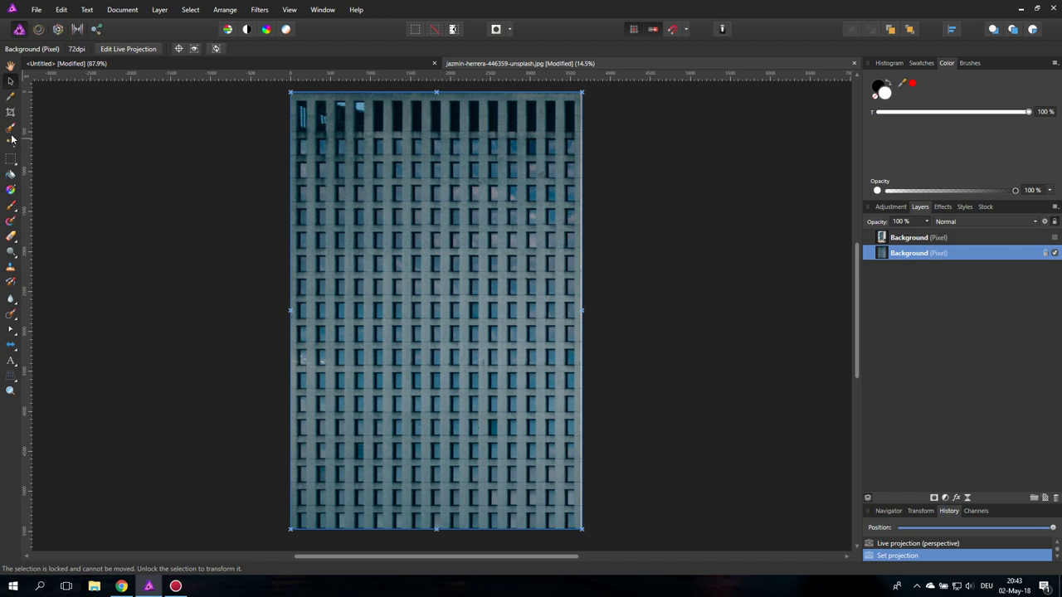
{"action": "left_click", "coordinate": [11, 205]}
{"action": "mouse_move", "coordinate": [377, 256]}
{"action": "left_mouse_down"}
{"action": "mouse_move", "coordinate": [407, 214]}
{"action": "mouse_move", "coordinate": [455, 218]}
{"action": "mouse_move", "coordinate": [467, 321]}
{"action": "mouse_move", "coordinate": [491, 242]}
{"action": "mouse_move", "coordinate": [461, 225]}
{"action": "left_mouse_up"}
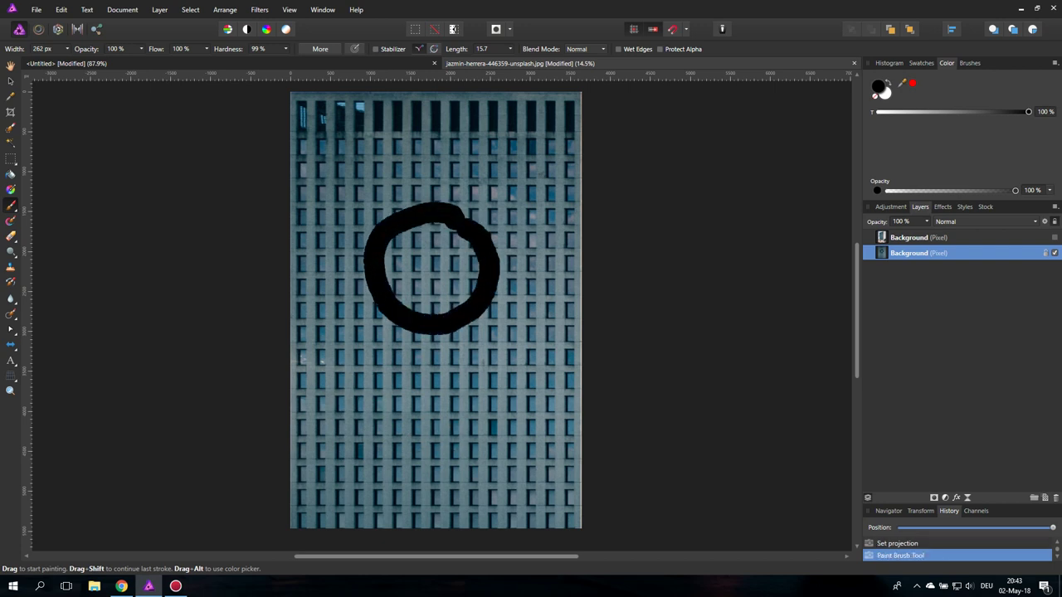
{"action": "mouse_move", "coordinate": [342, 399]}
{"action": "left_mouse_down"}
{"action": "mouse_move", "coordinate": [504, 383]}
{"action": "mouse_move", "coordinate": [531, 412]}
{"action": "mouse_move", "coordinate": [531, 488]}
{"action": "mouse_move", "coordinate": [348, 486]}
{"action": "mouse_move", "coordinate": [335, 396]}
{"action": "left_mouse_up"}
{"action": "left_click_drag", "start_coordinate": [396, 448], "coordinate": [394, 441]}
{"action": "key", "text": "ctrl+z"}
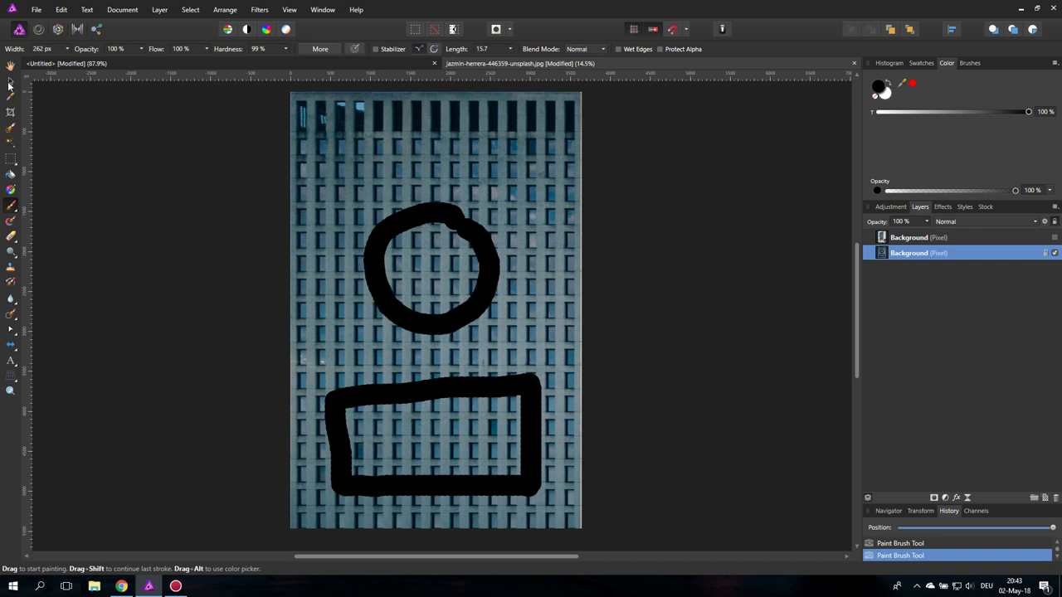
- Switch back to the full perspective view so the circle and rectangle slant with the facade
{"action": "left_click", "coordinate": [11, 82]}
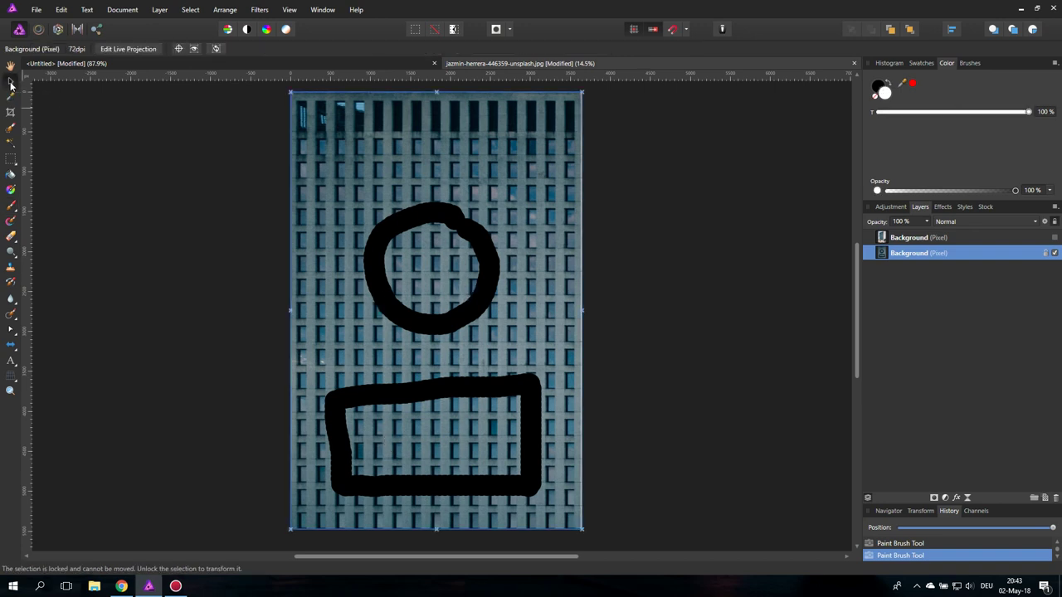
{"action": "left_click", "coordinate": [129, 49]}
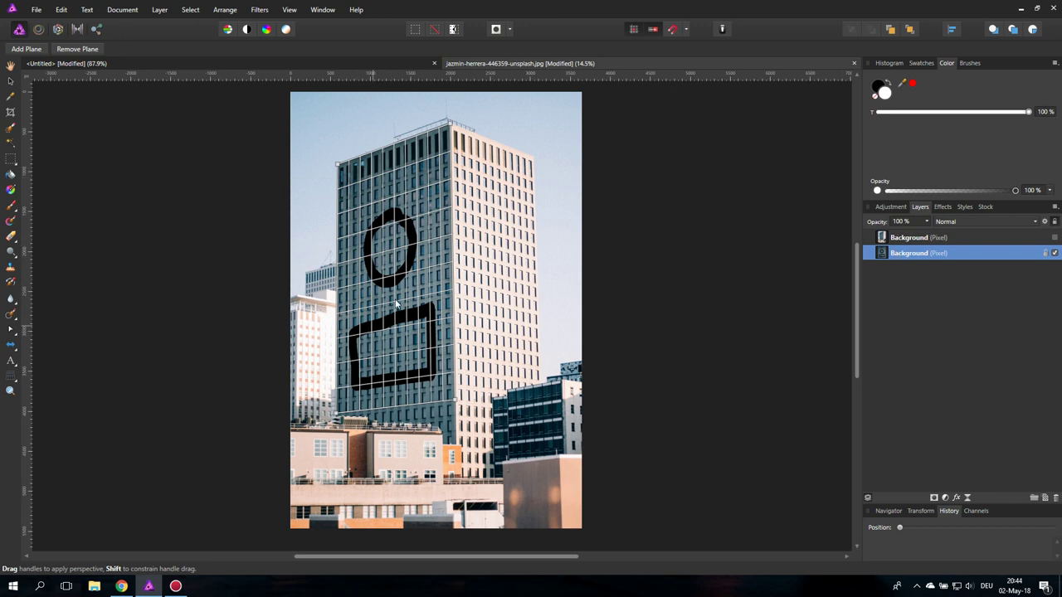
{"action": "left_click", "coordinate": [160, 11]}
{"action": "mouse_move", "coordinate": [179, 126]}
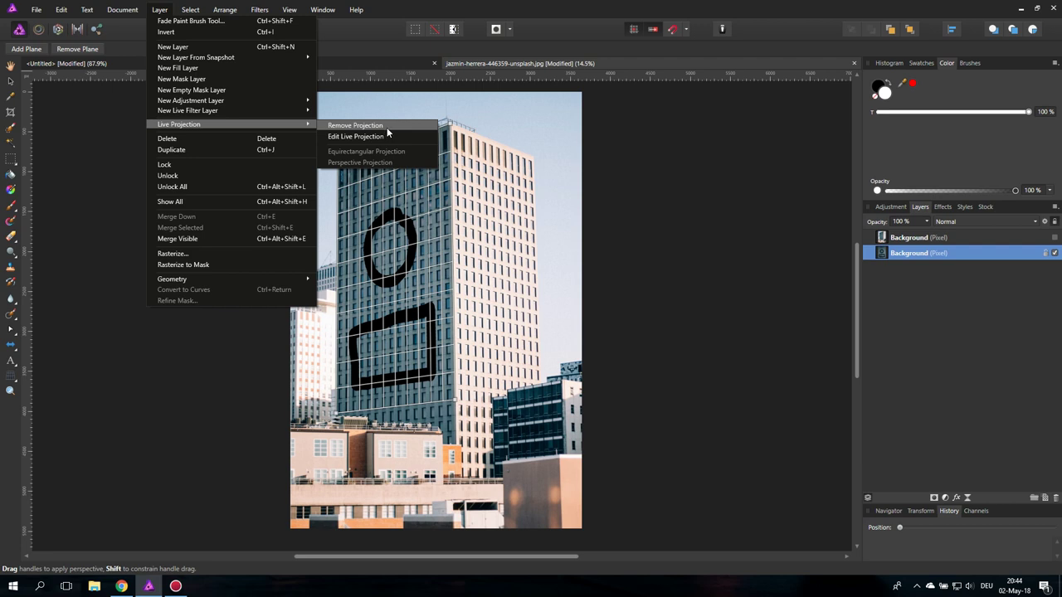
- Choose Layer > Live Projection > Remove Projection to bake the slanted drawings into Background
{"action": "left_click", "coordinate": [365, 126]}
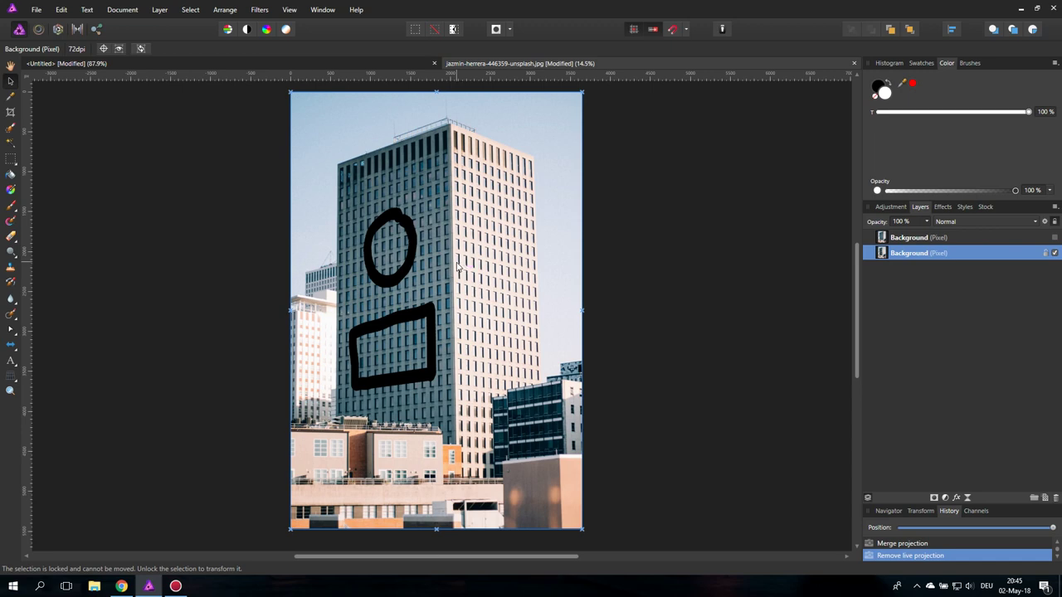
- Switch to the Untitled loft office photo and drag a vertical guide near the left wall
{"action": "left_click", "coordinate": [383, 64]}
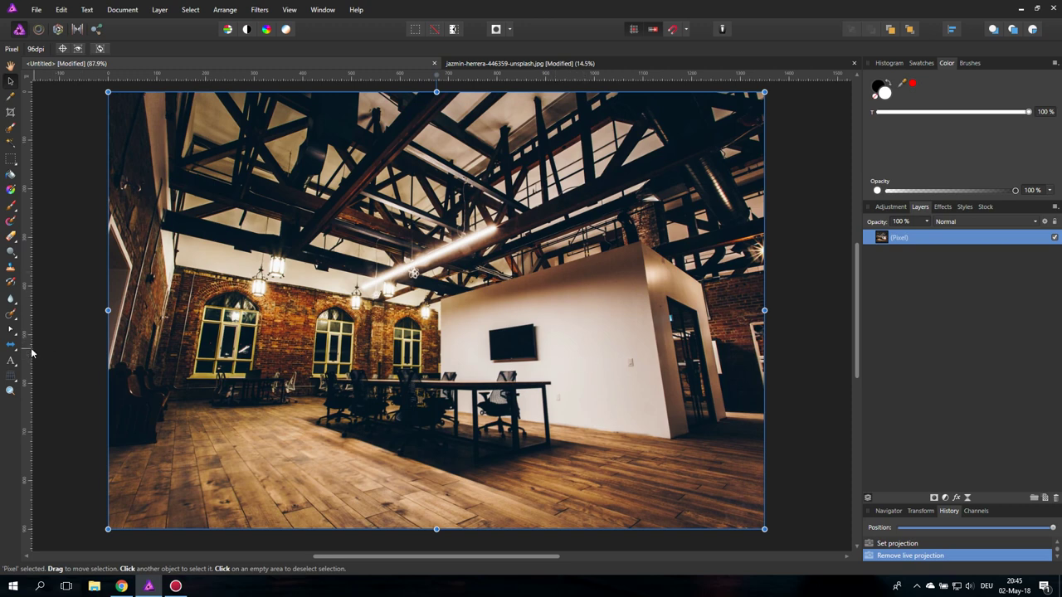
{"action": "mouse_move", "coordinate": [25, 353]}
{"action": "left_mouse_down"}
{"action": "mouse_move", "coordinate": [143, 347]}
{"action": "mouse_move", "coordinate": [28, 352]}
{"action": "left_mouse_up"}
- Toggle View > Show Rulers off and back on
{"action": "left_click", "coordinate": [289, 10]}
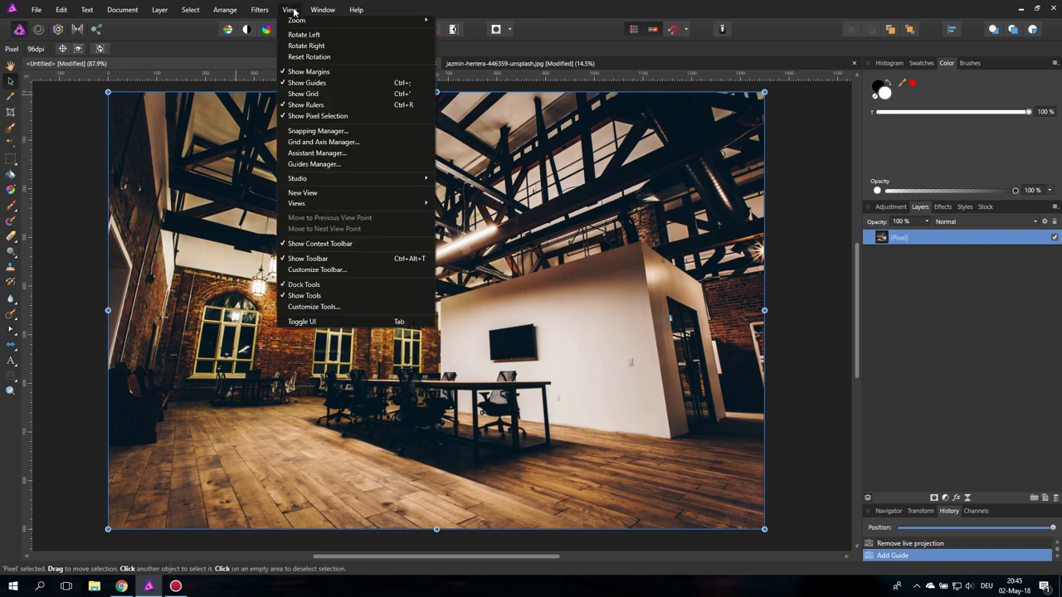
{"action": "left_click", "coordinate": [325, 106]}
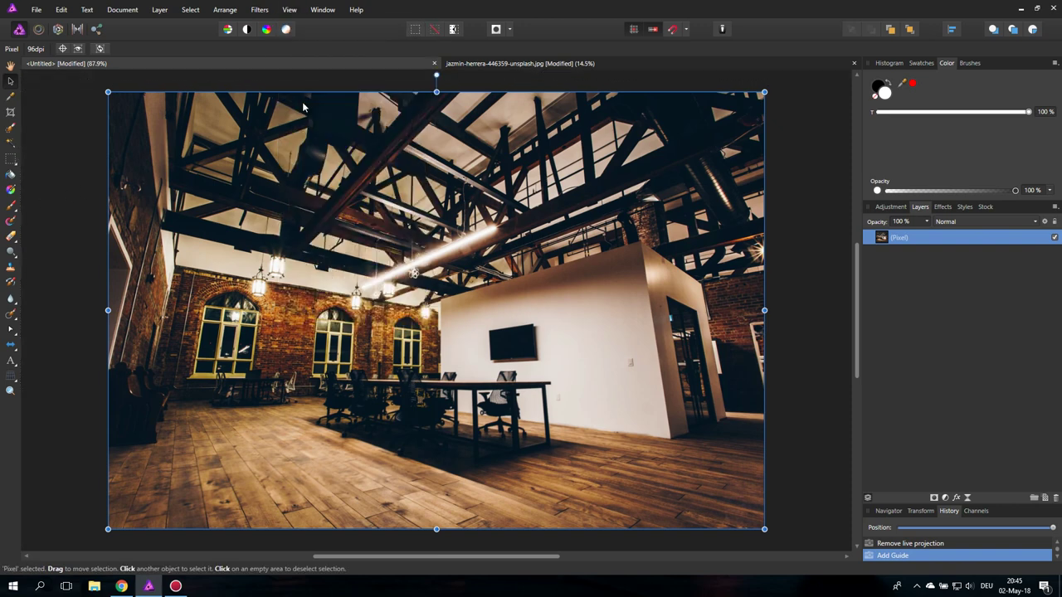
{"action": "left_click", "coordinate": [289, 10]}
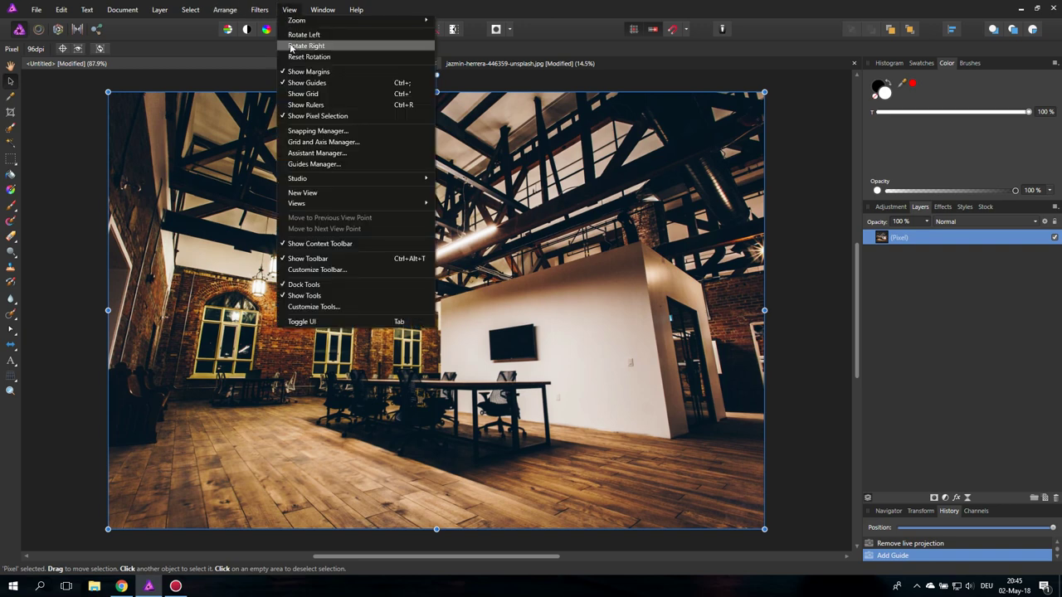
{"action": "left_click", "coordinate": [299, 104]}
- Add three vertical guides: one along the left wall and two on the room's right side
{"action": "left_click_drag", "start_coordinate": [24, 297], "coordinate": [157, 288]}
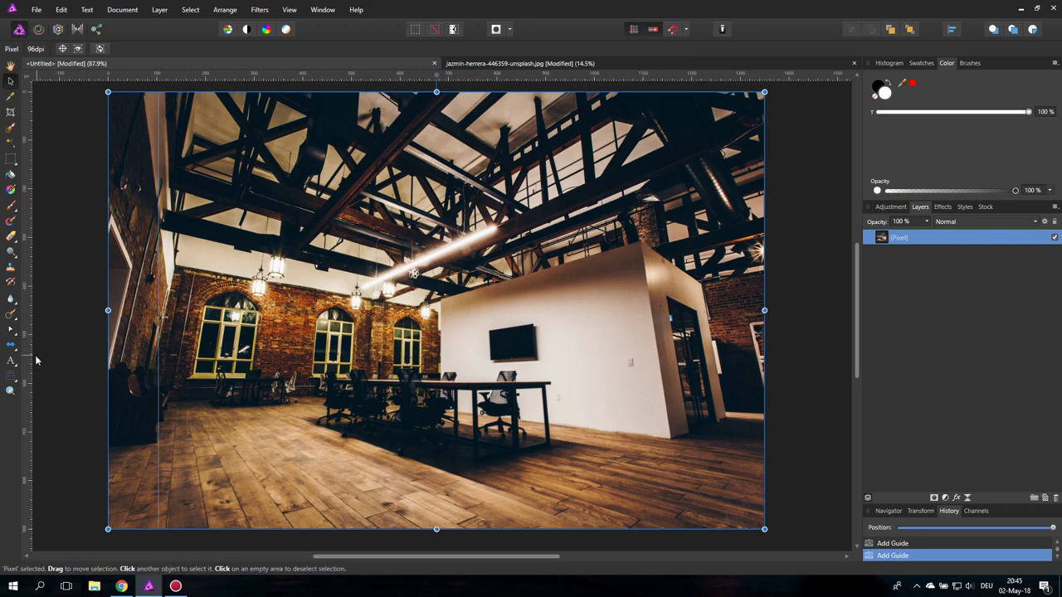
{"action": "left_click_drag", "start_coordinate": [25, 359], "coordinate": [671, 358]}
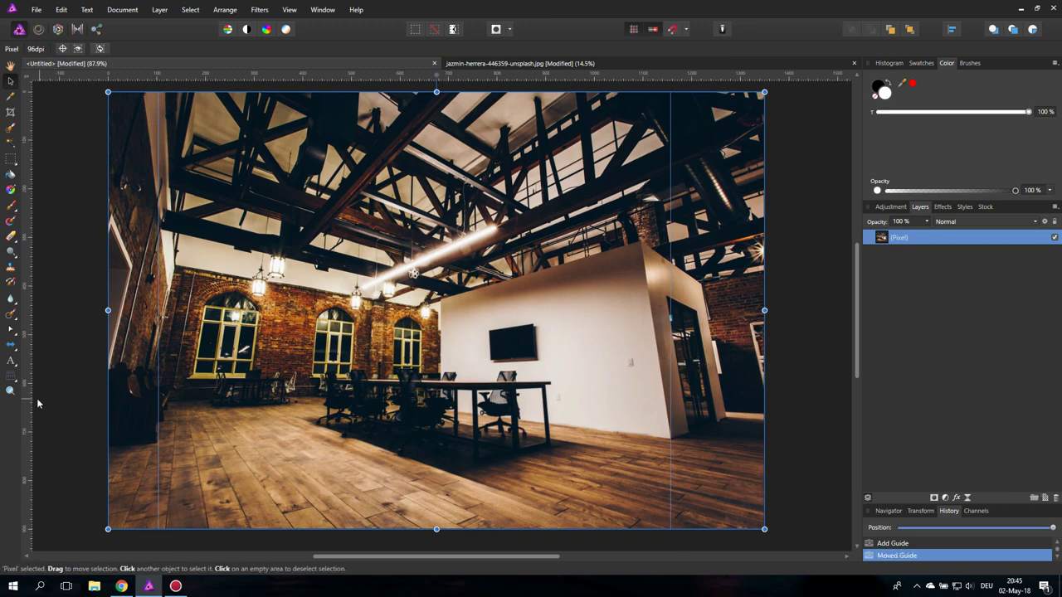
{"action": "left_click_drag", "start_coordinate": [26, 403], "coordinate": [728, 384]}
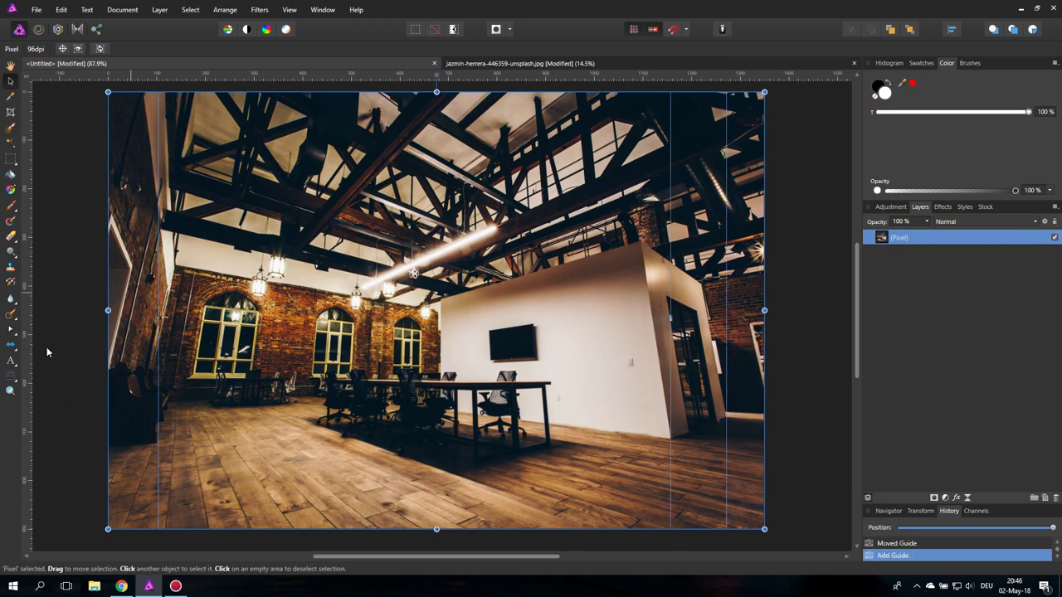
- Start the Perspective Tool with Show grid unticked and its settings moved aside
{"action": "left_click", "coordinate": [11, 376]}
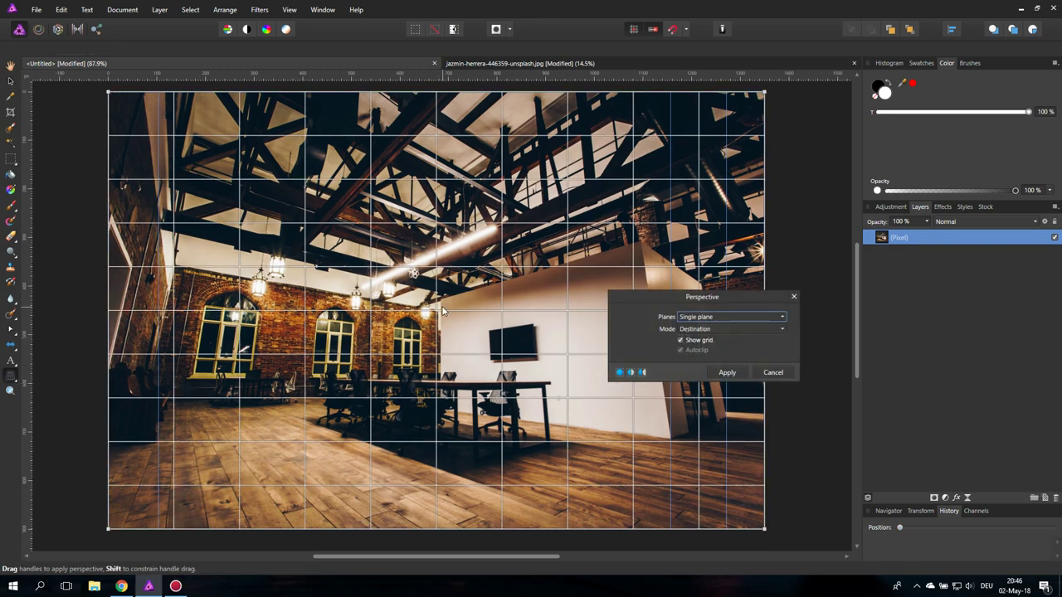
{"action": "left_click", "coordinate": [680, 341]}
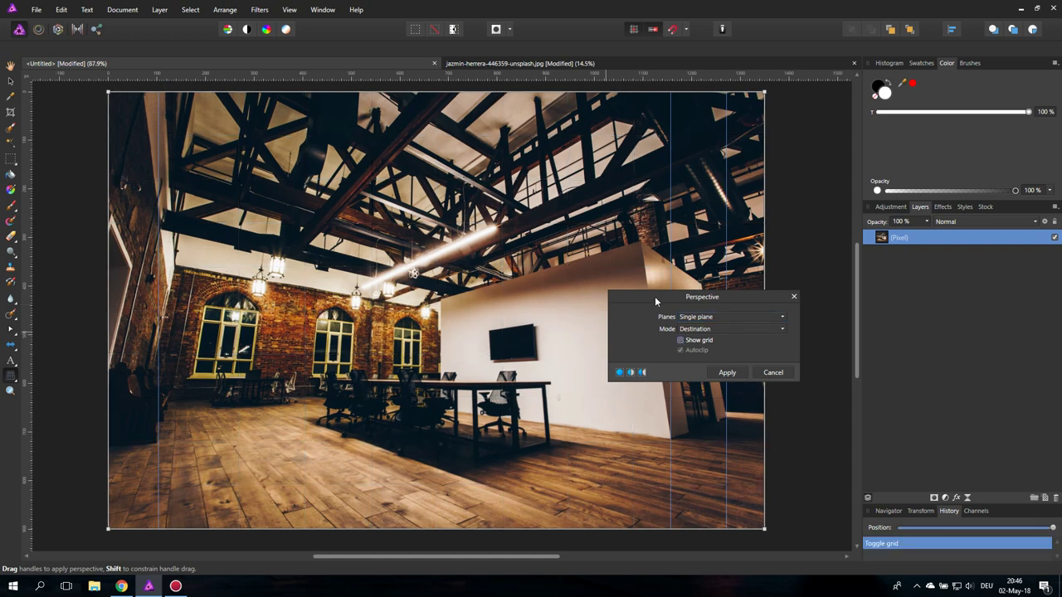
{"action": "left_click_drag", "start_coordinate": [654, 300], "coordinate": [854, 334]}
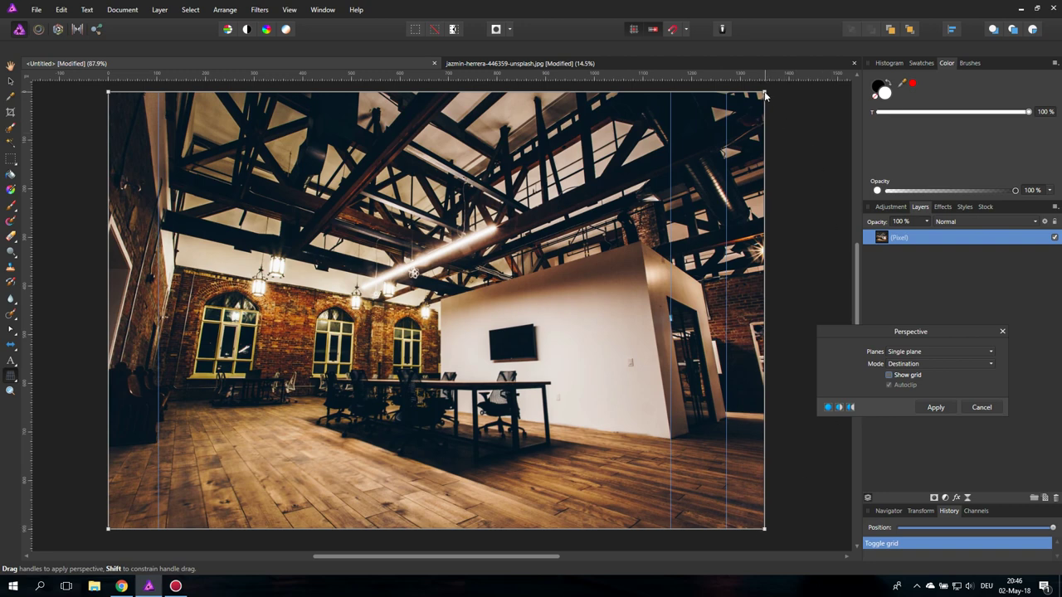
- Pull both top corners outward and the bottom-right corner inward to straighten the walls
{"action": "left_click_drag", "start_coordinate": [765, 96], "coordinate": [823, 98]}
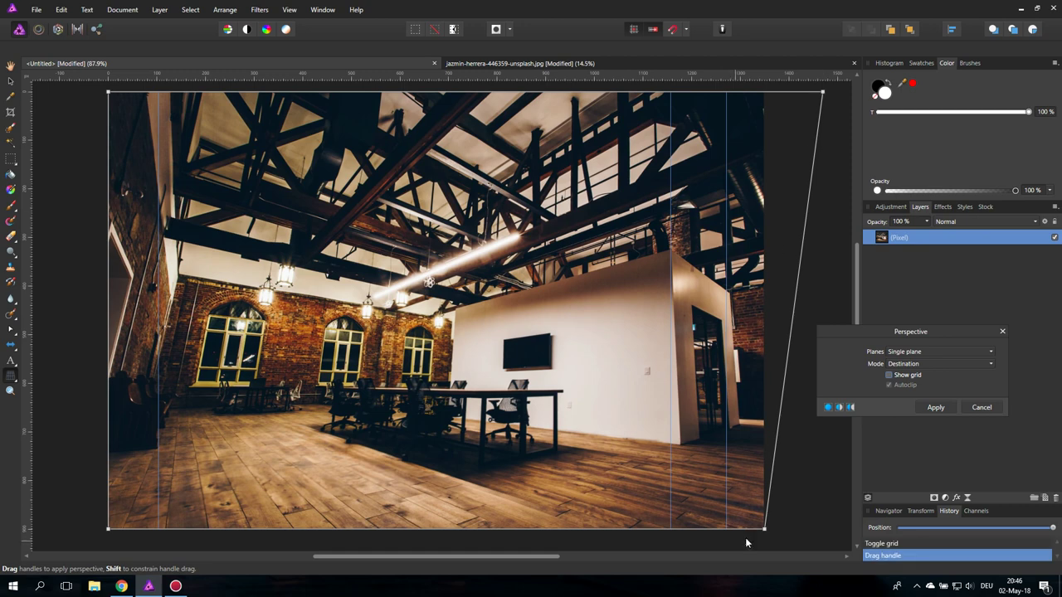
{"action": "left_click_drag", "start_coordinate": [765, 531], "coordinate": [748, 529]}
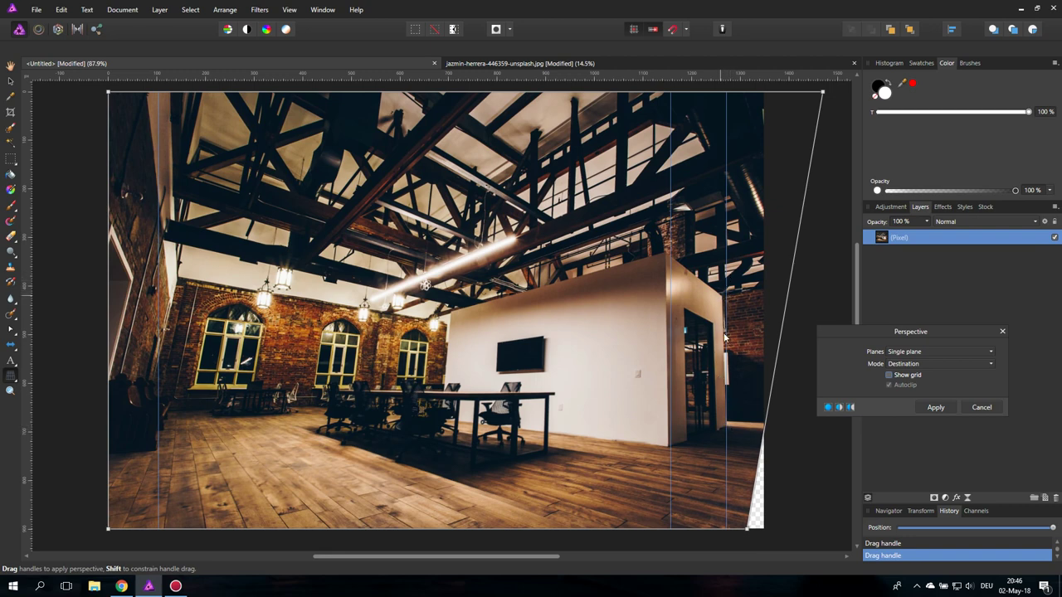
{"action": "left_click_drag", "start_coordinate": [822, 93], "coordinate": [835, 95]}
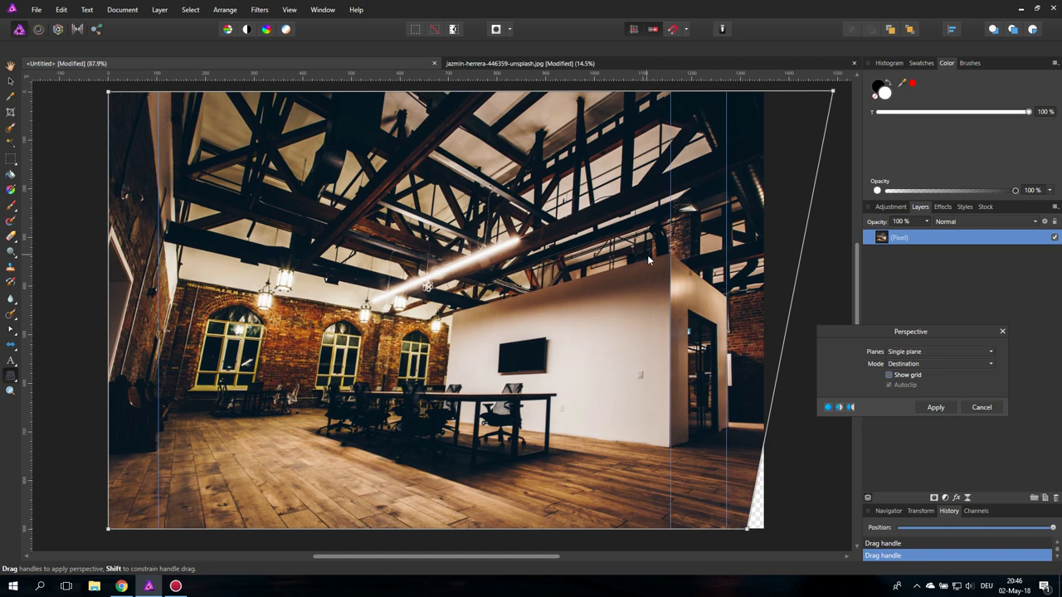
{"action": "left_click_drag", "start_coordinate": [108, 92], "coordinate": [65, 93]}
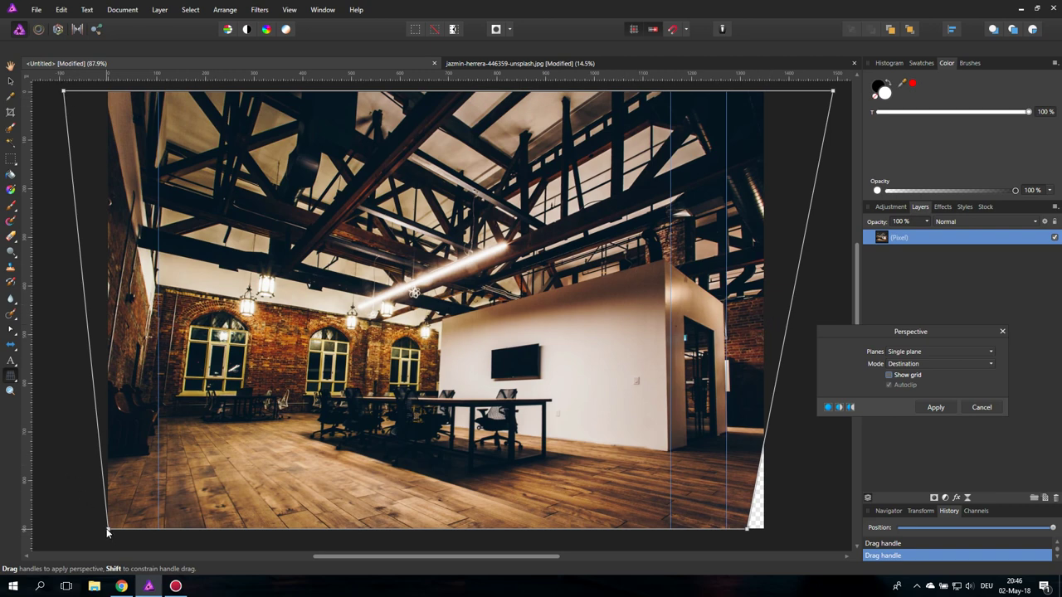
- Push the top corners further out and nudge the bottom corners inward until walls match the guides
{"action": "left_click_drag", "start_coordinate": [107, 527], "coordinate": [134, 530]}
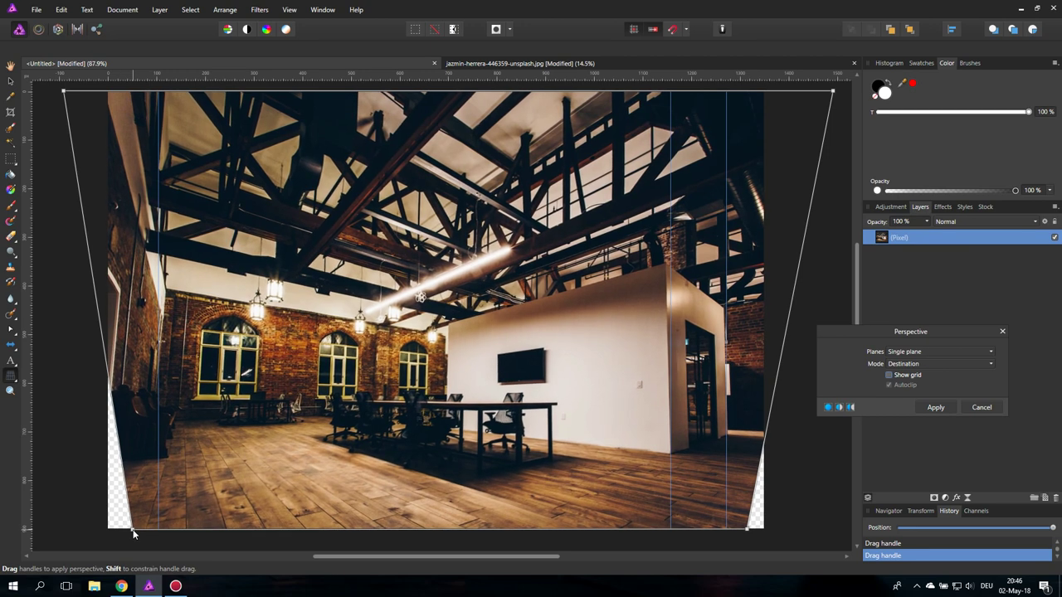
{"action": "left_click_drag", "start_coordinate": [65, 92], "coordinate": [46, 91]}
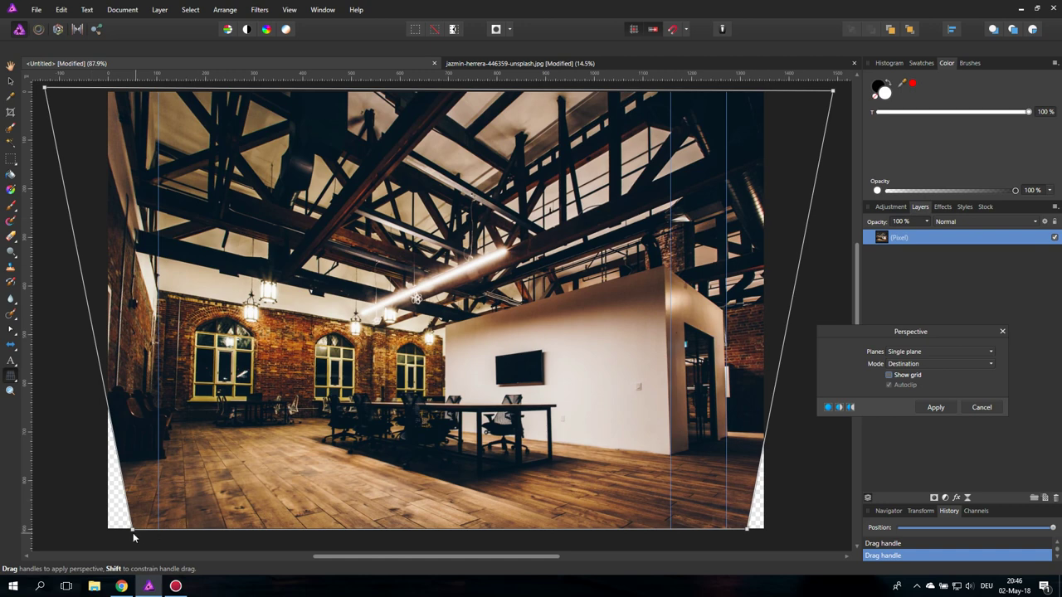
{"action": "left_click_drag", "start_coordinate": [135, 530], "coordinate": [147, 530]}
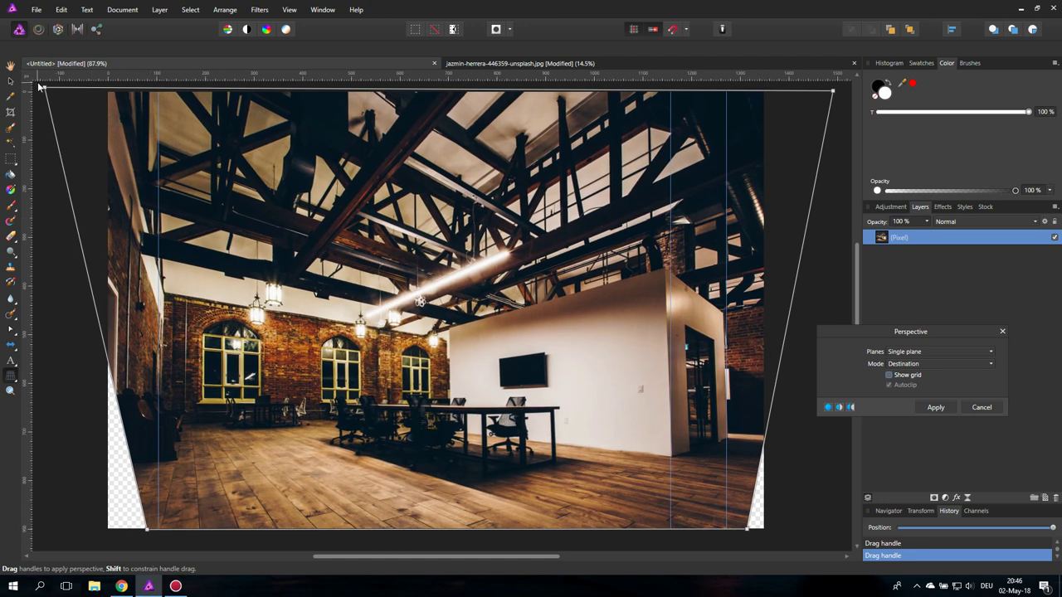
{"action": "left_click_drag", "start_coordinate": [45, 89], "coordinate": [31, 88]}
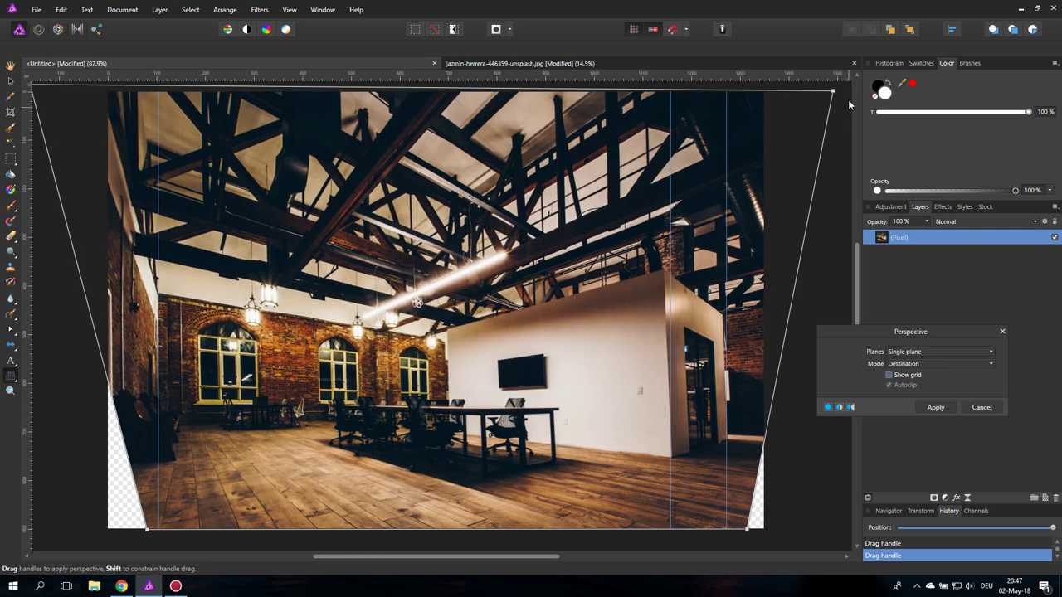
{"action": "left_click_drag", "start_coordinate": [833, 91], "coordinate": [847, 91]}
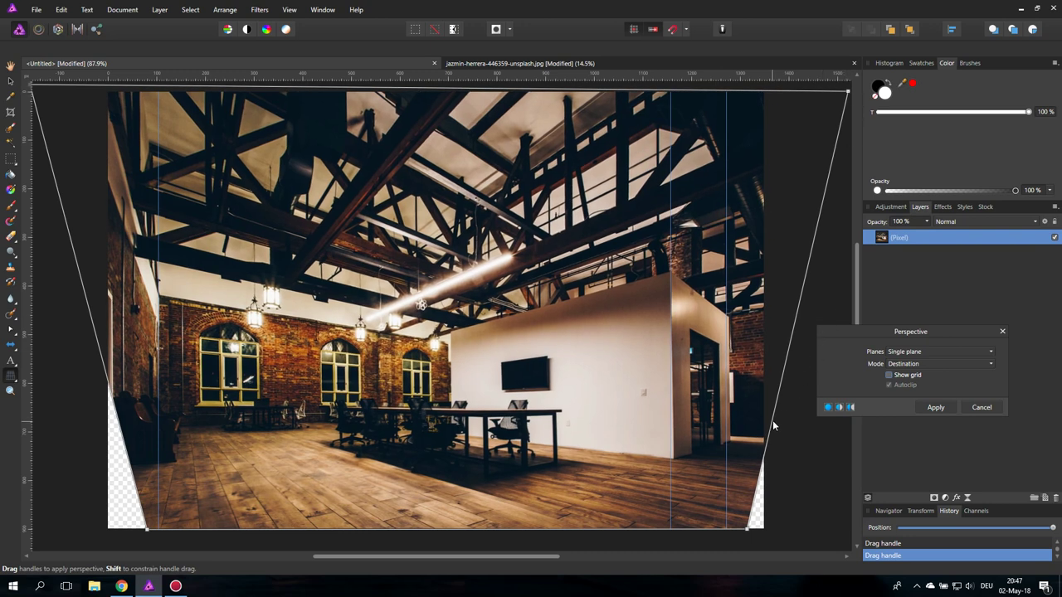
{"action": "left_click_drag", "start_coordinate": [746, 529], "coordinate": [743, 530]}
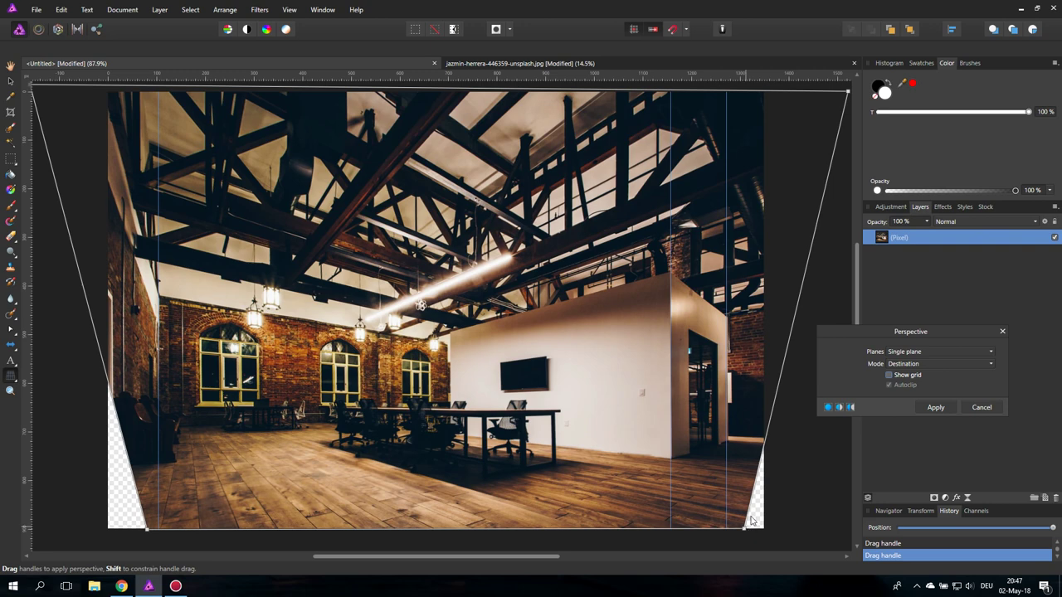
{"action": "left_click_drag", "start_coordinate": [848, 89], "coordinate": [848, 87]}
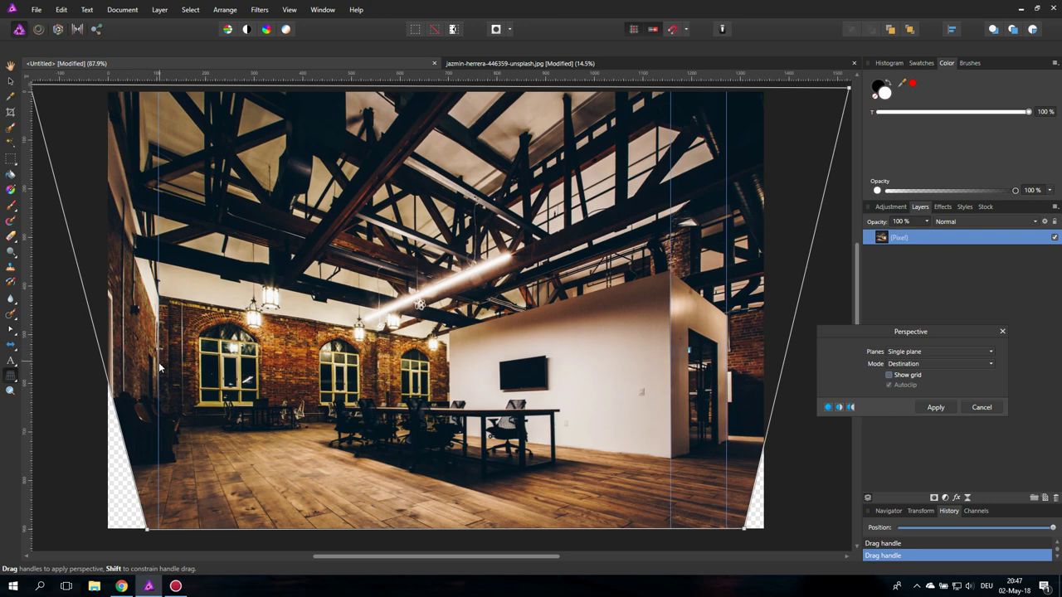
- Apply the perspective correction and drag both vertical guides back into the ruler
{"action": "left_click", "coordinate": [936, 407]}
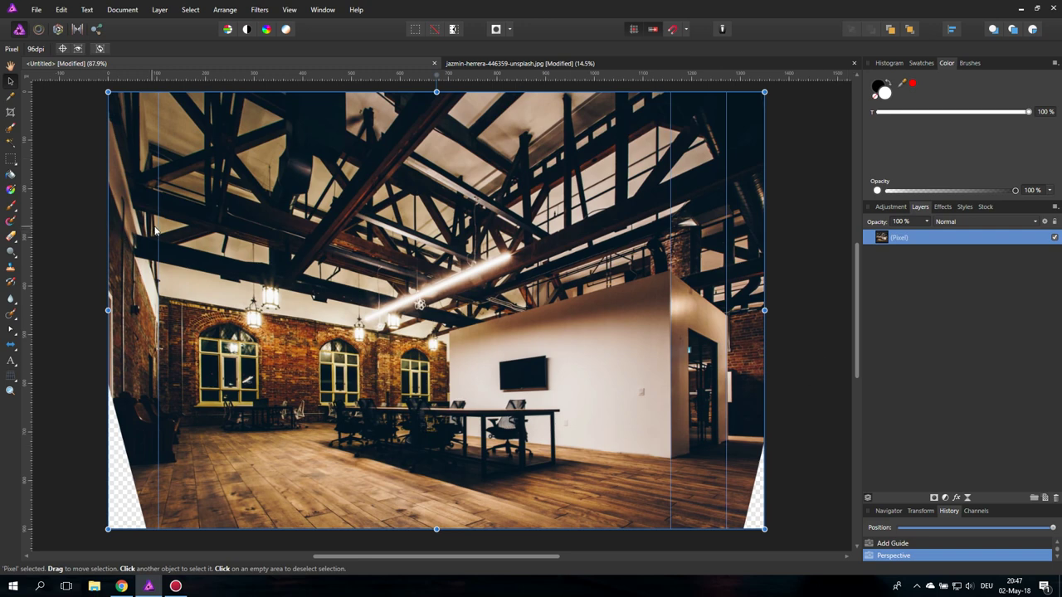
{"action": "left_click_drag", "start_coordinate": [157, 232], "coordinate": [25, 253]}
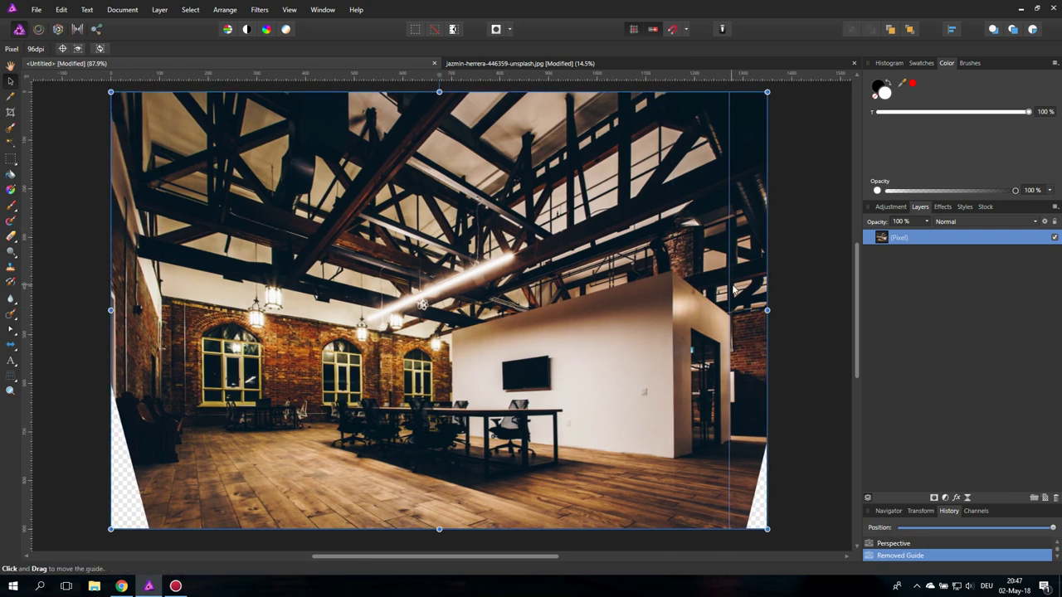
{"action": "left_click_drag", "start_coordinate": [728, 286], "coordinate": [32, 303]}
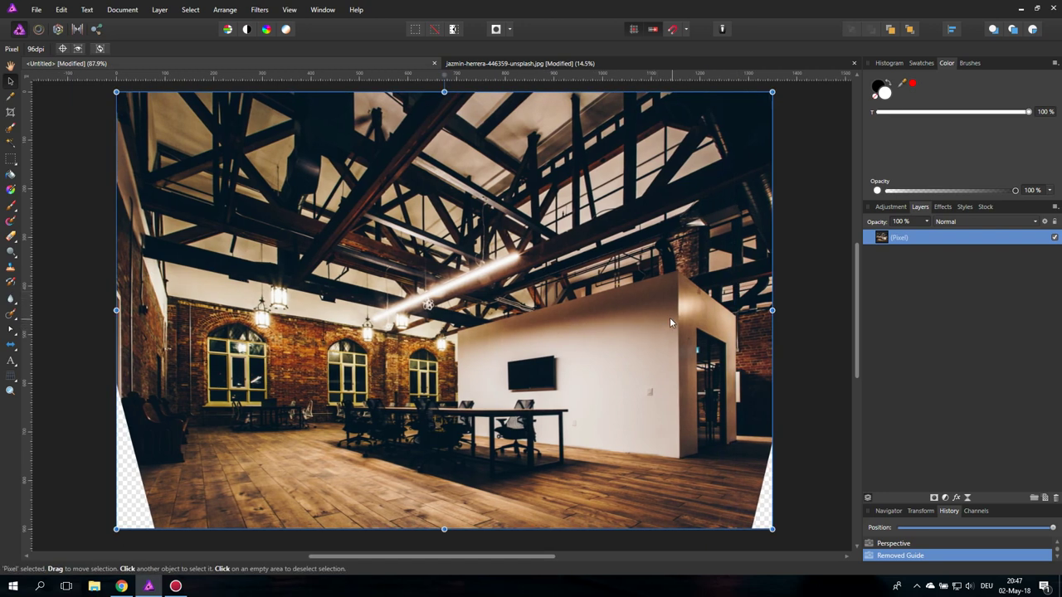
- Inpaint the transparent bottom-right corner gap, comparing the last stroke with undo and redo
{"action": "left_click", "coordinate": [11, 315]}
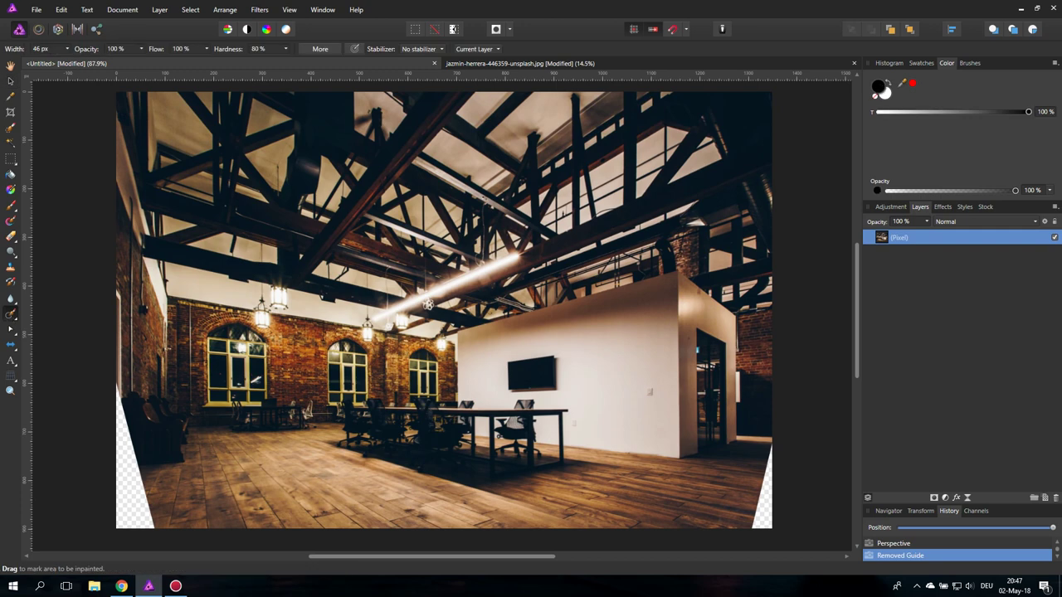
{"action": "left_click_drag", "start_coordinate": [764, 440], "coordinate": [766, 528]}
{"action": "left_click_drag", "start_coordinate": [764, 415], "coordinate": [766, 527]}
{"action": "mouse_move", "coordinate": [730, 489]}
{"action": "left_mouse_down"}
{"action": "mouse_move", "coordinate": [770, 490]}
{"action": "mouse_move", "coordinate": [768, 515]}
{"action": "left_mouse_up"}
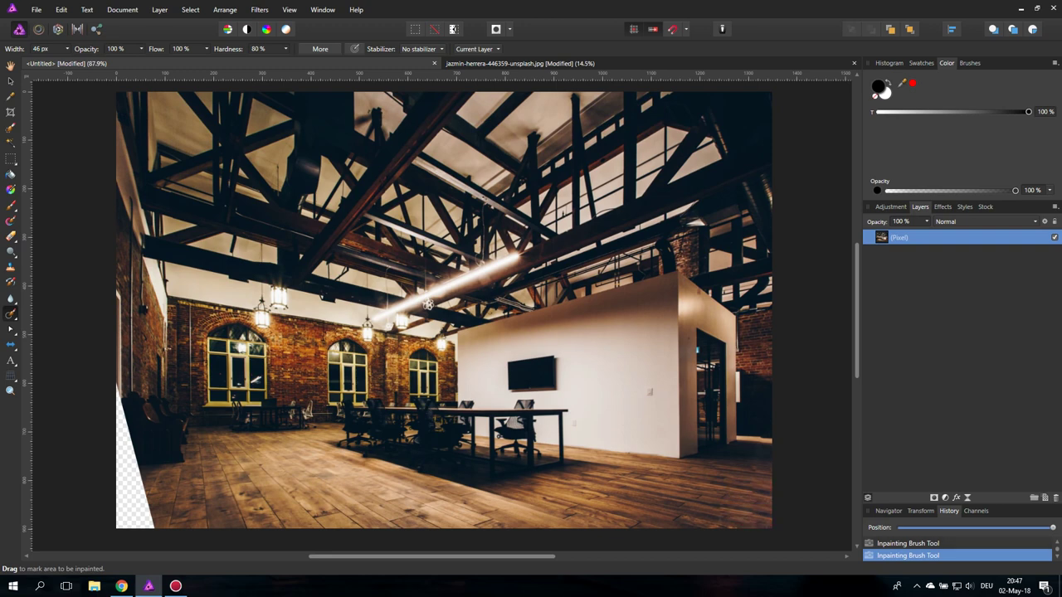
{"action": "left_click_drag", "start_coordinate": [742, 468], "coordinate": [770, 471]}
{"action": "left_click_drag", "start_coordinate": [745, 438], "coordinate": [772, 440]}
{"action": "key", "text": "ctrl+z"}
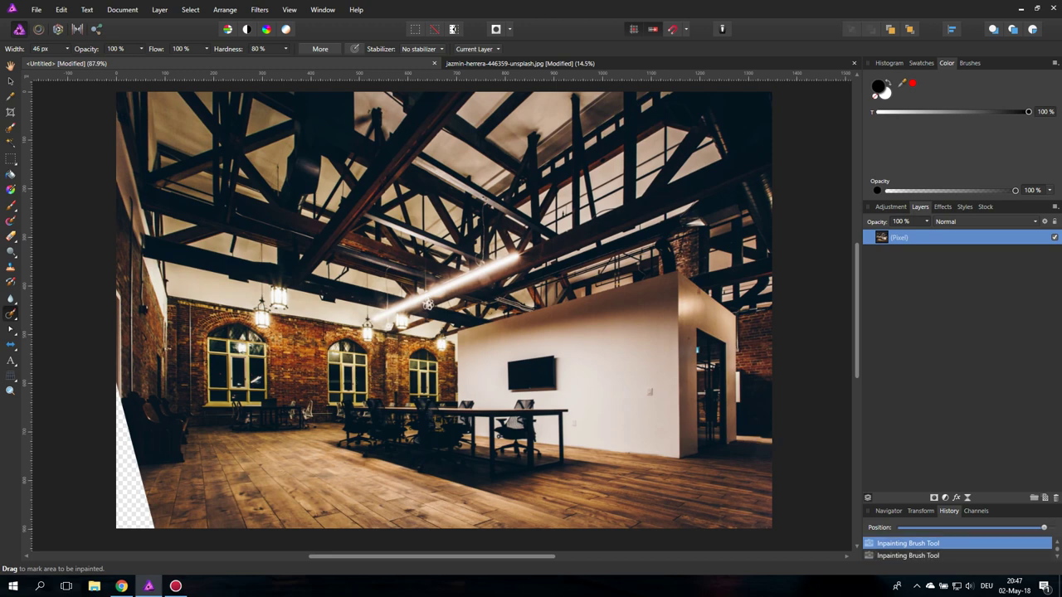
{"action": "key", "text": "ctrl+shift+z"}
{"action": "key", "text": "ctrl+z"}
{"action": "key", "text": "ctrl+shift+z"}
{"action": "key", "text": "ctrl+z"}
- Inpaint the transparent bottom-left floor strip
{"action": "mouse_move", "coordinate": [126, 381]}
{"action": "left_mouse_down"}
{"action": "mouse_move", "coordinate": [137, 498]}
{"action": "mouse_move", "coordinate": [123, 473]}
{"action": "mouse_move", "coordinate": [139, 524]}
{"action": "left_mouse_up"}
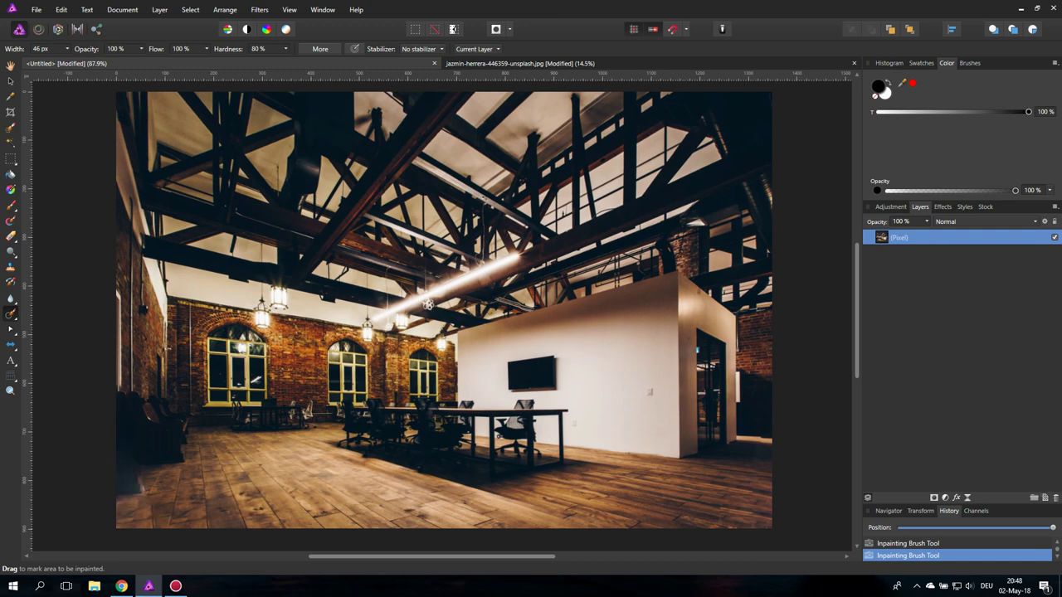
{"action": "mouse_move", "coordinate": [123, 480]}
{"action": "left_mouse_down"}
{"action": "mouse_move", "coordinate": [151, 494]}
{"action": "mouse_move", "coordinate": [129, 500]}
{"action": "mouse_move", "coordinate": [124, 521]}
{"action": "left_mouse_up"}
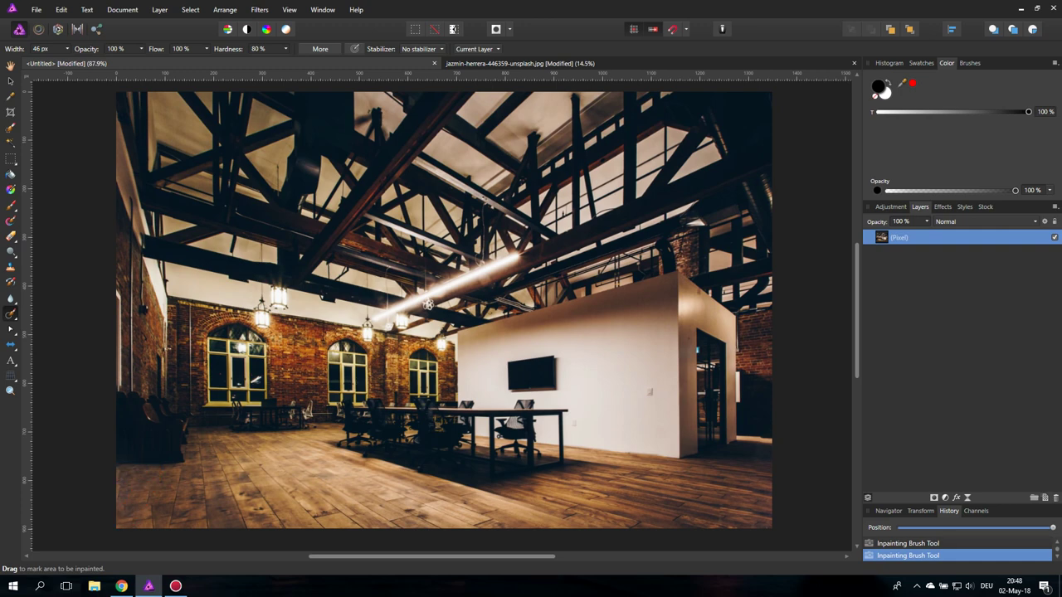
{"action": "left_click_drag", "start_coordinate": [151, 469], "coordinate": [146, 524]}
- Crop all four warped edges inward to leave a 1288 × 661 px image
{"action": "left_click", "coordinate": [11, 112]}
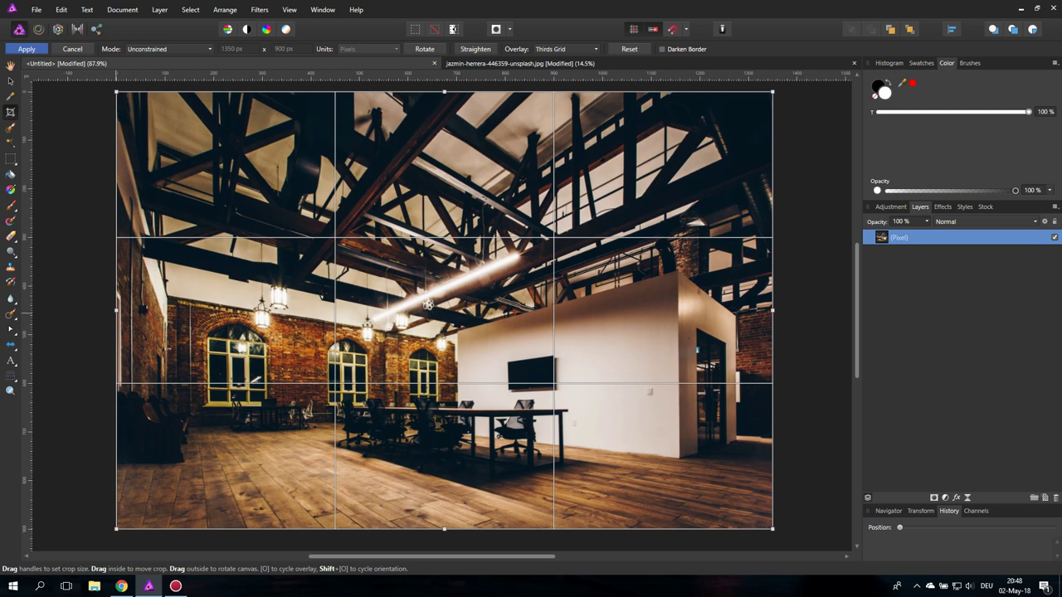
{"action": "left_click_drag", "start_coordinate": [116, 312], "coordinate": [134, 312]}
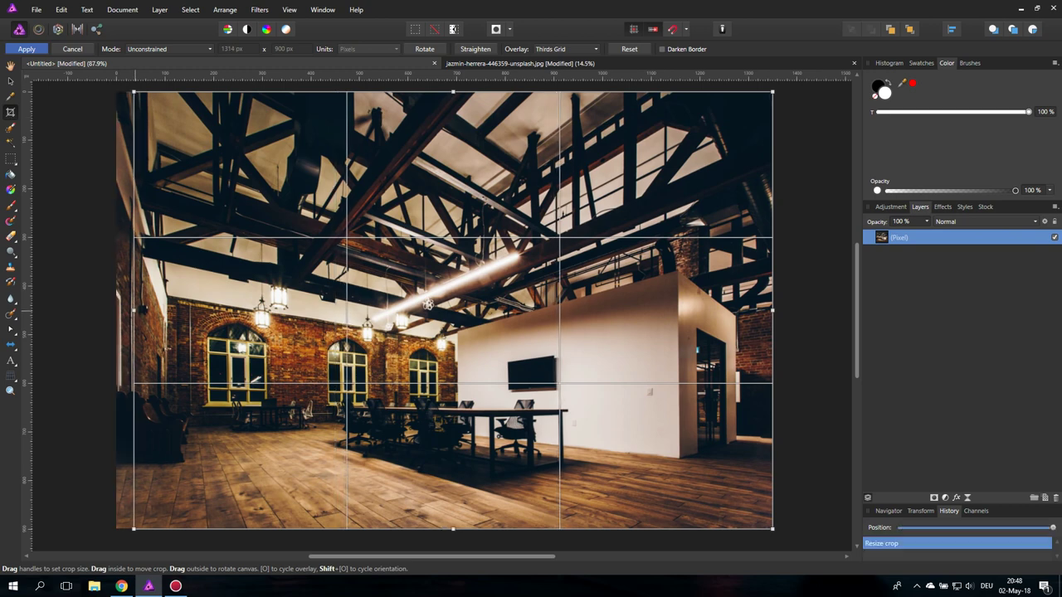
{"action": "left_click_drag", "start_coordinate": [773, 311], "coordinate": [761, 311]}
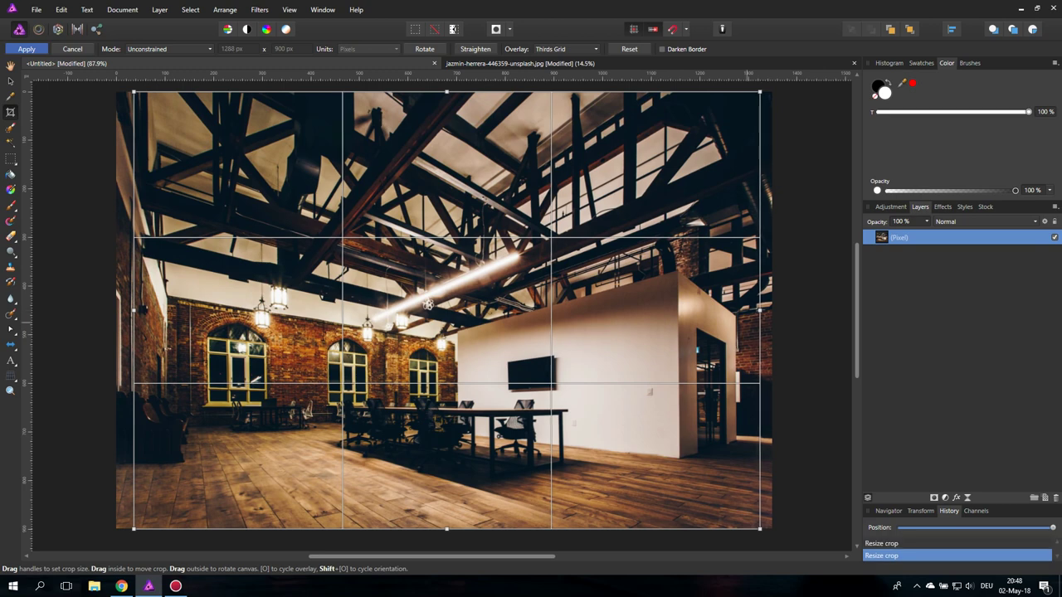
{"action": "left_click_drag", "start_coordinate": [446, 528], "coordinate": [446, 500]}
{"action": "left_click_drag", "start_coordinate": [447, 91], "coordinate": [446, 180]}
{"action": "key", "text": "Return"}
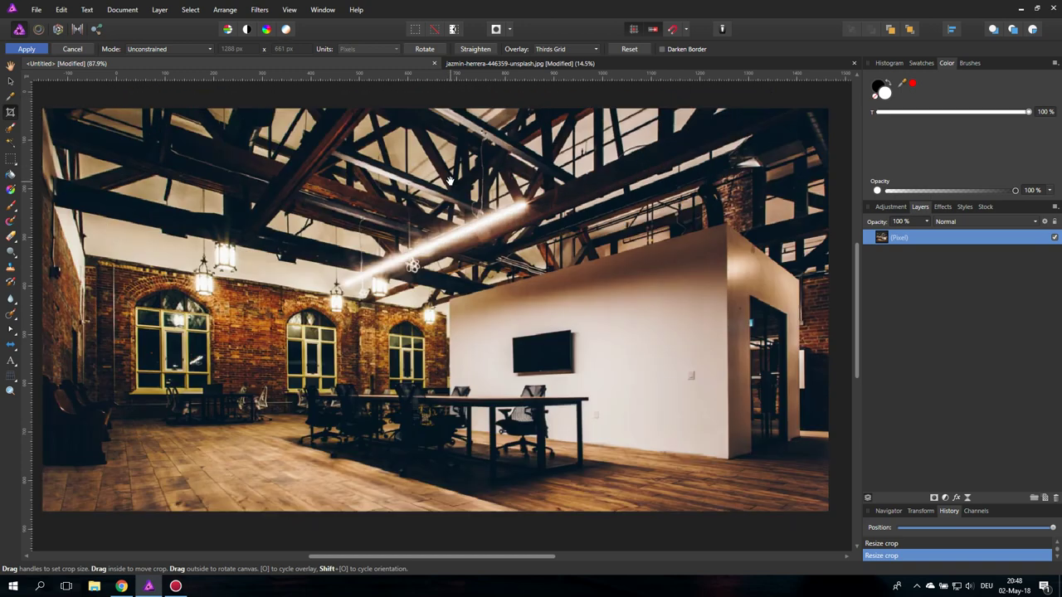
{"action": "key", "text": "h"}
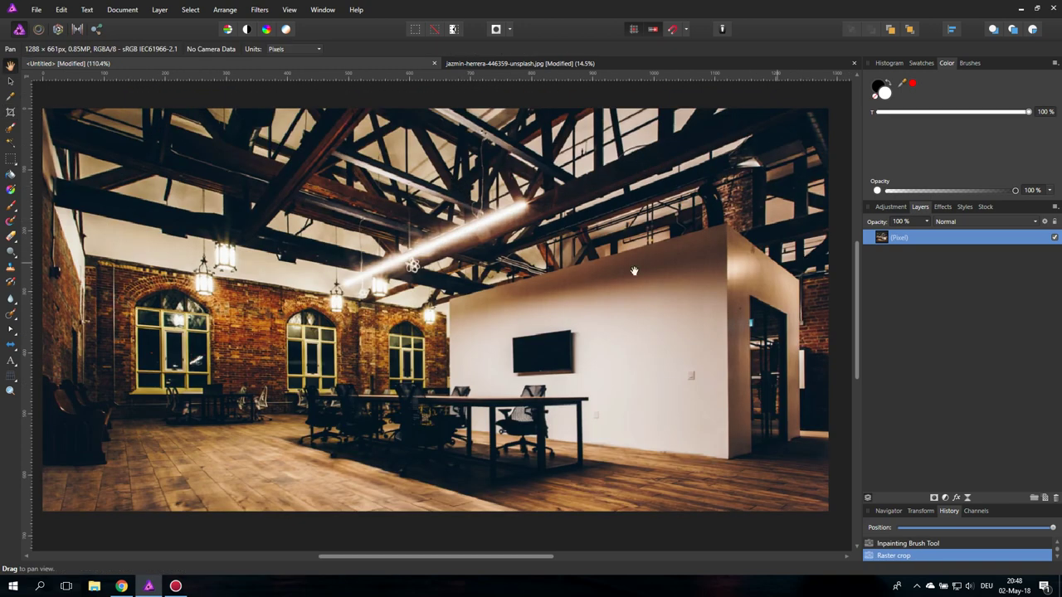
- With the Move Tool, drag a vertical guide from the ruler as a straightness reference
{"action": "left_click", "coordinate": [10, 81]}
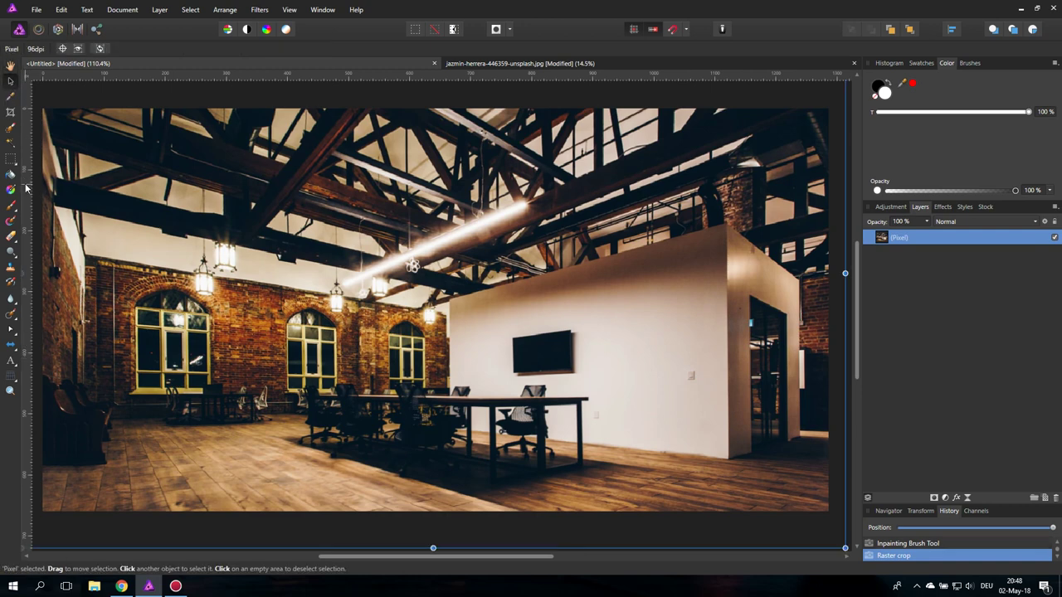
{"action": "left_click_drag", "start_coordinate": [27, 188], "coordinate": [84, 174]}
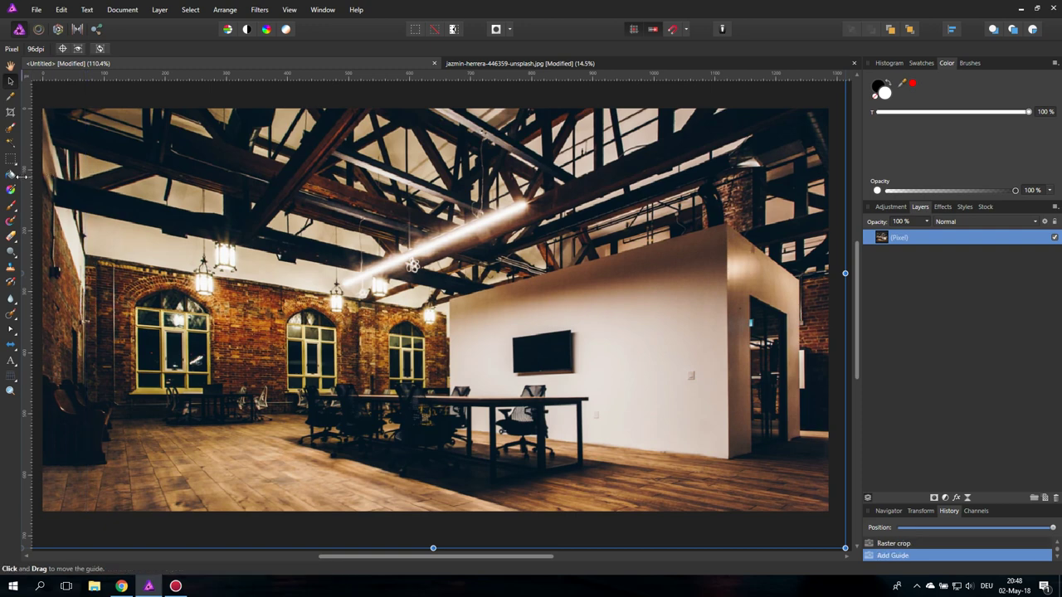